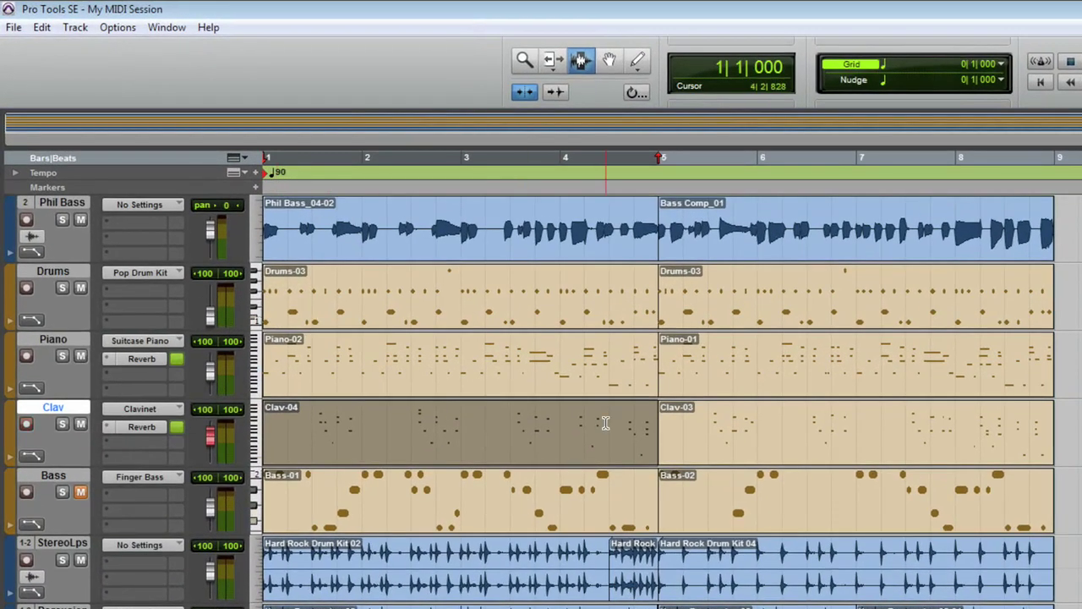
Solo the Clav track during playback of the session, then stop playback
{"action": "key", "text": "space"}
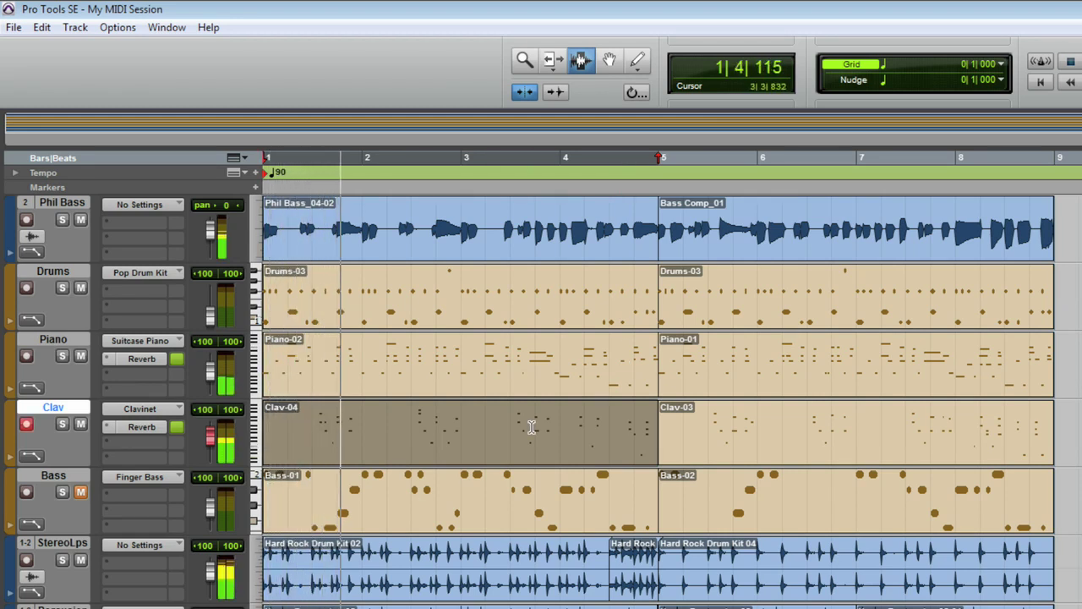
{"action": "left_click", "coordinate": [63, 423]}
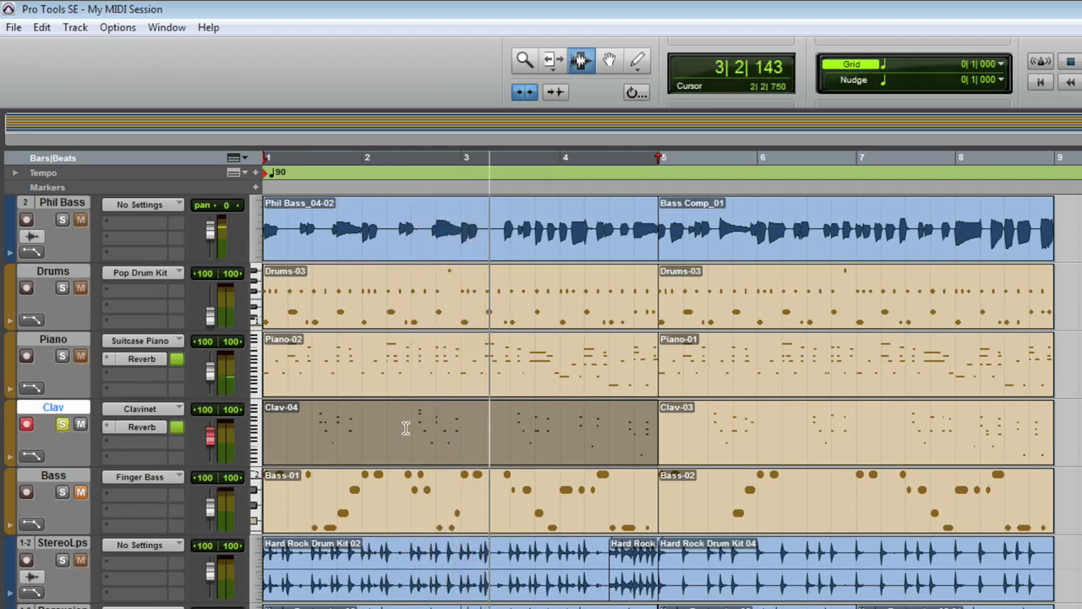
{"action": "key", "text": "space"}
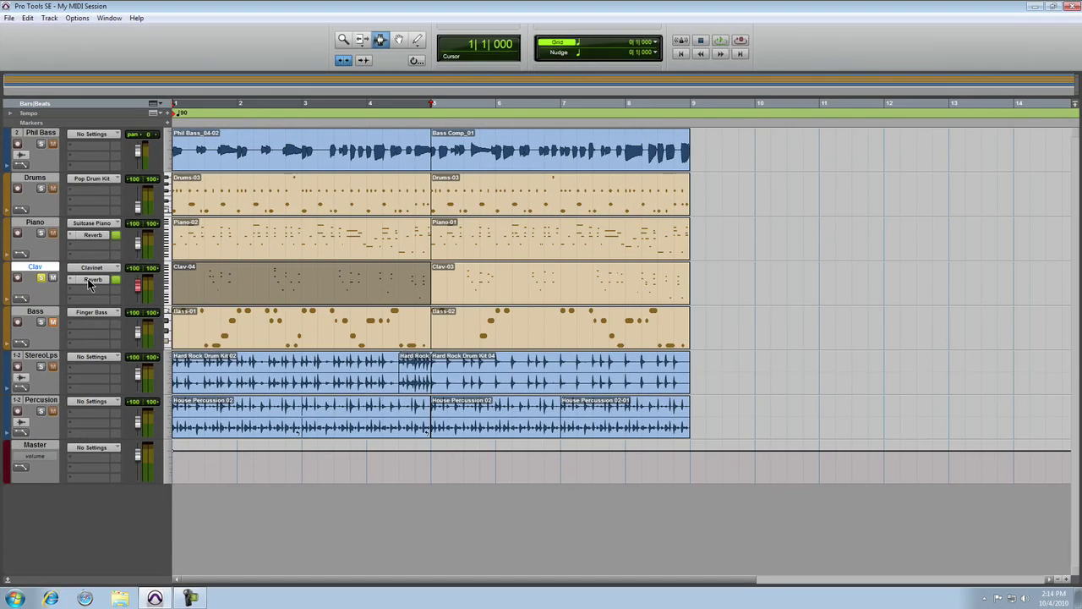
Play the Clav's reverb and audition the Large Hall preset while adjusting the reverb amount
{"action": "left_click", "coordinate": [148, 429]}
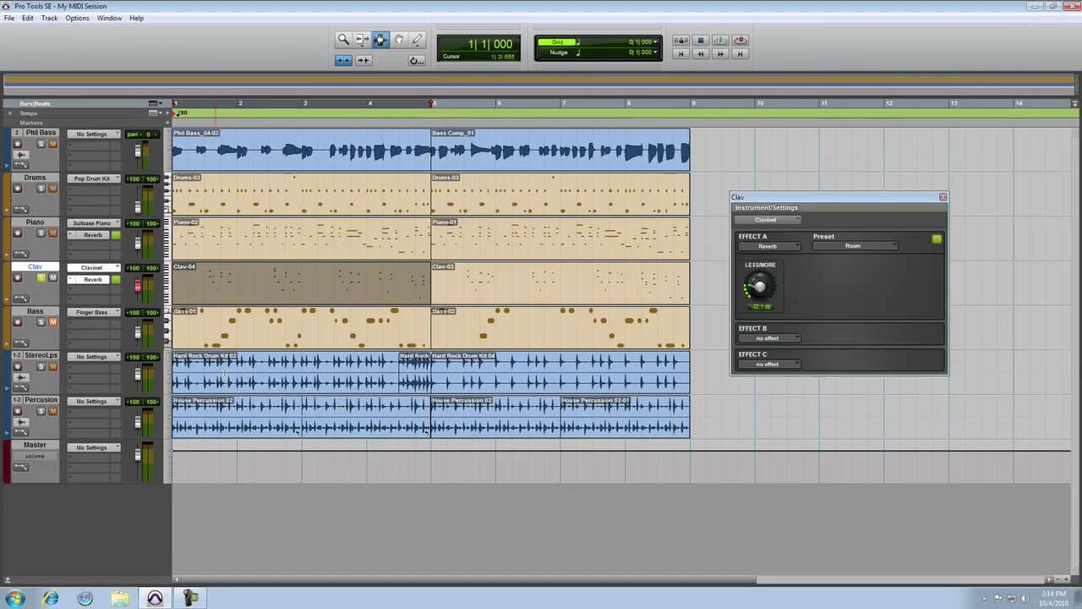
{"action": "key", "text": "space"}
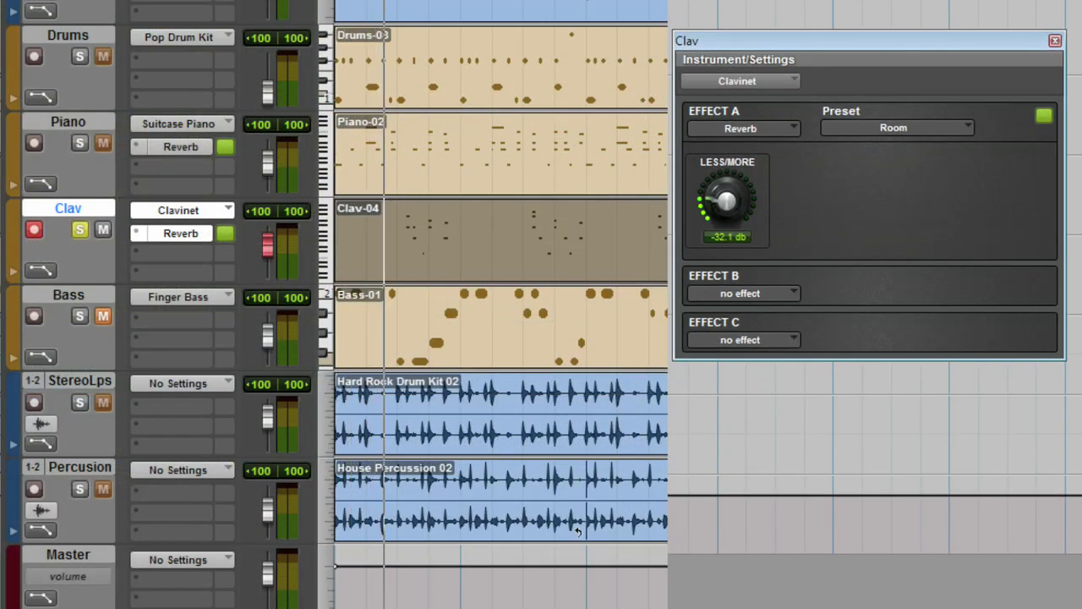
{"action": "left_click_drag", "start_coordinate": [737, 197], "coordinate": [749, 164]}
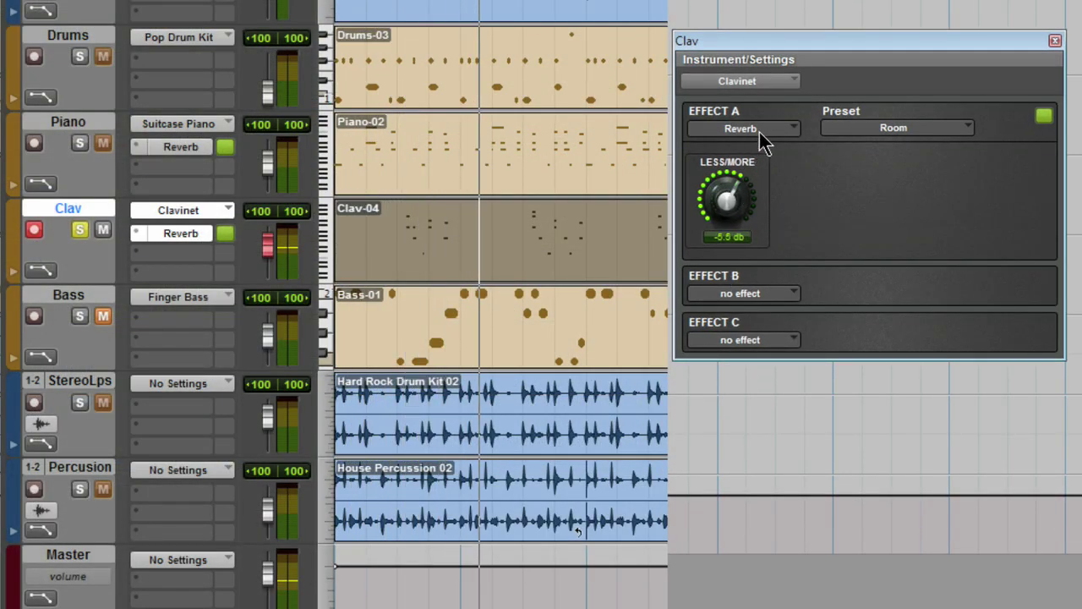
{"action": "left_click", "coordinate": [897, 128]}
{"action": "left_click", "coordinate": [911, 171]}
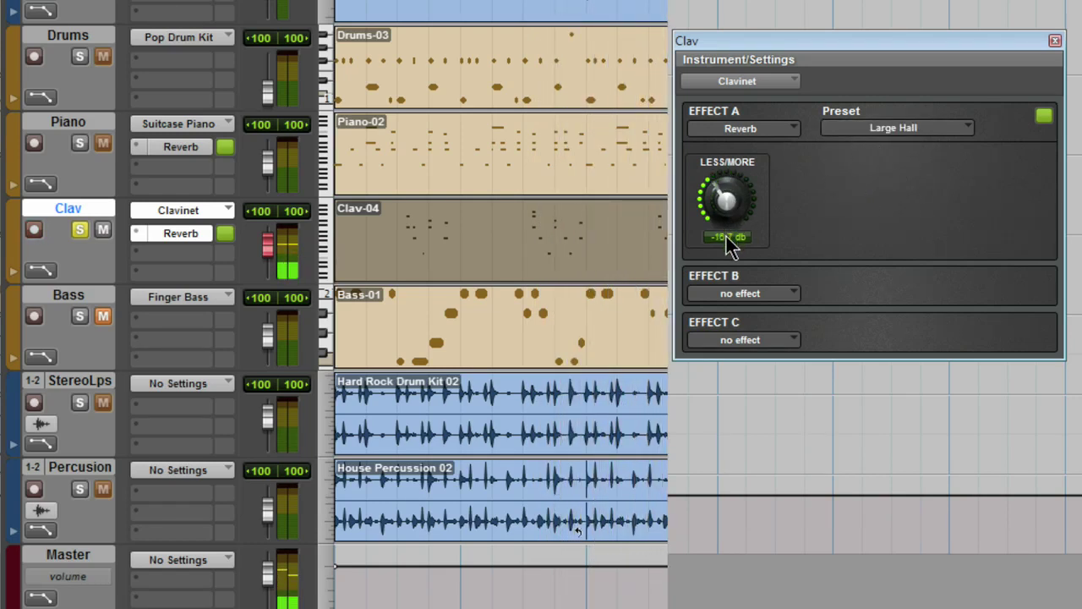
{"action": "left_click_drag", "start_coordinate": [725, 235], "coordinate": [725, 246]}
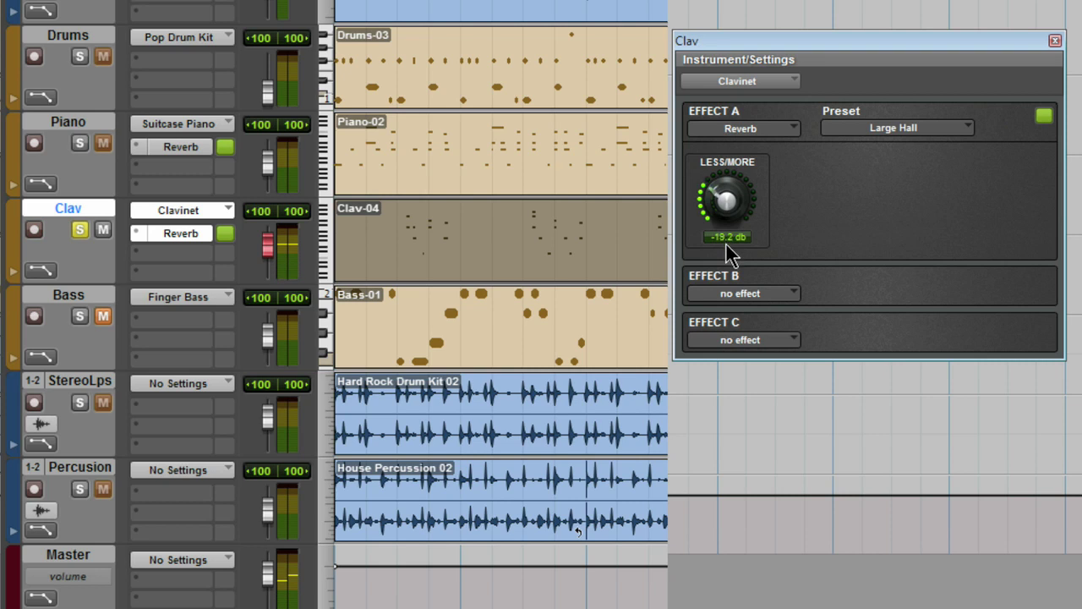
Try the Spring preset at -16.1 dB, then set Effect A to No Effect
{"action": "left_click", "coordinate": [910, 128]}
{"action": "left_click", "coordinate": [912, 204]}
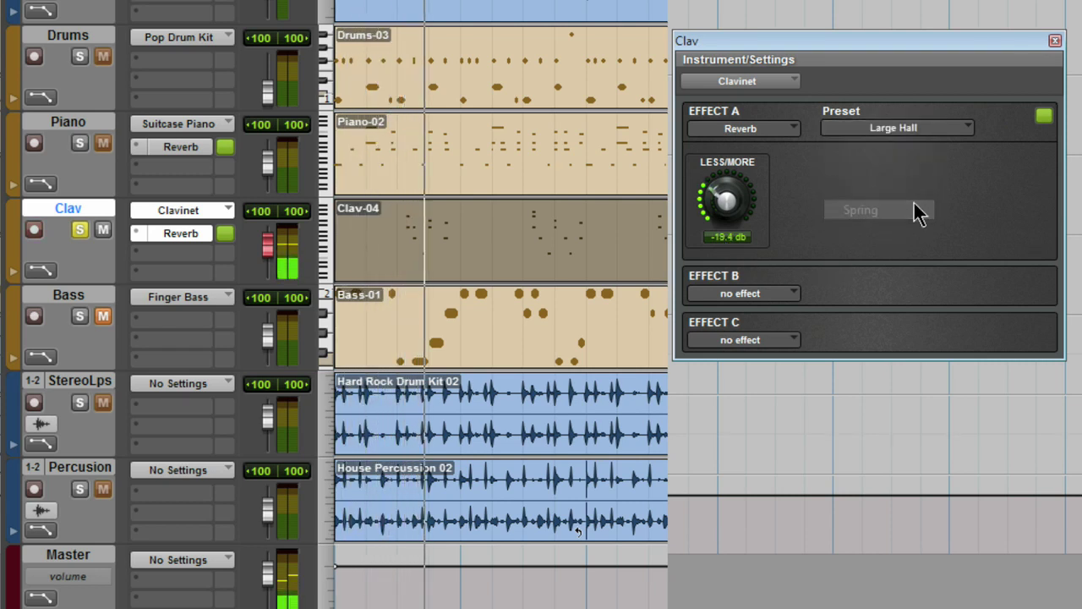
{"action": "mouse_move", "coordinate": [727, 180]}
{"action": "left_mouse_down"}
{"action": "mouse_move", "coordinate": [719, 200]}
{"action": "mouse_move", "coordinate": [728, 196]}
{"action": "left_mouse_up"}
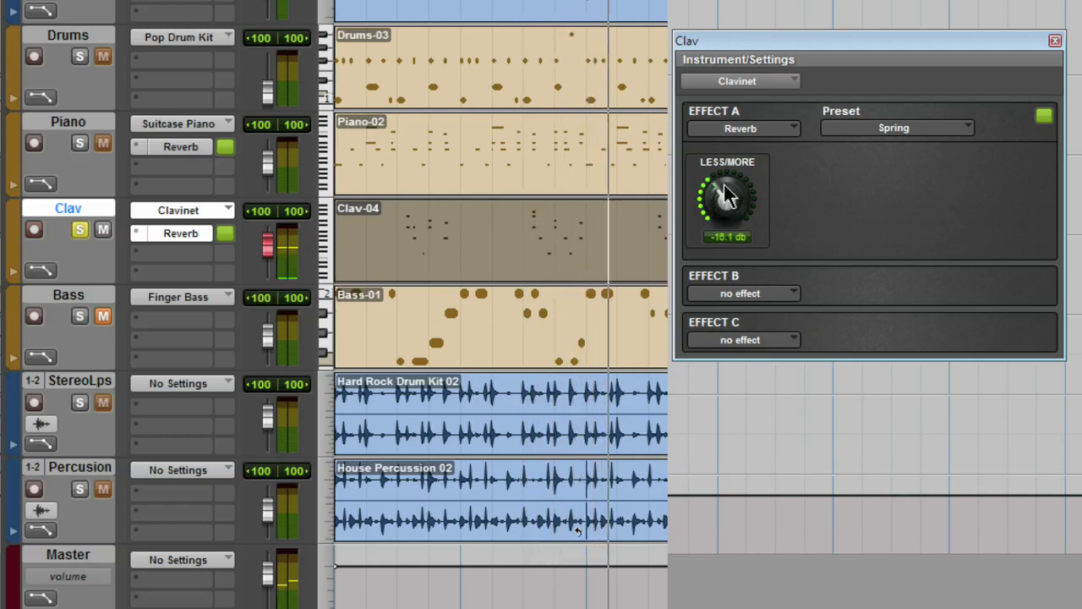
{"action": "left_click", "coordinate": [796, 134]}
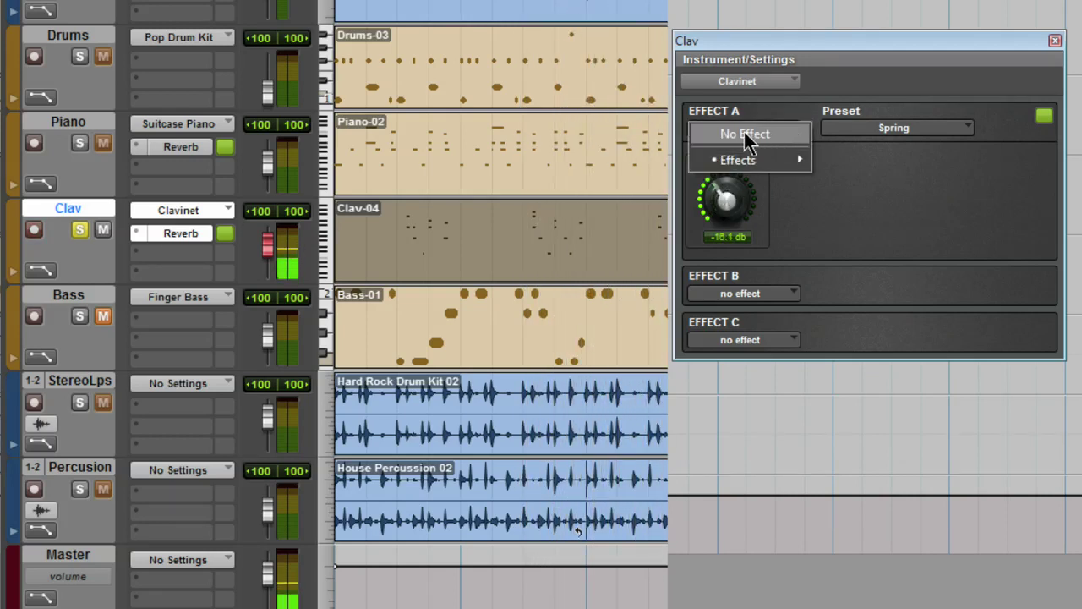
{"action": "left_click", "coordinate": [774, 133]}
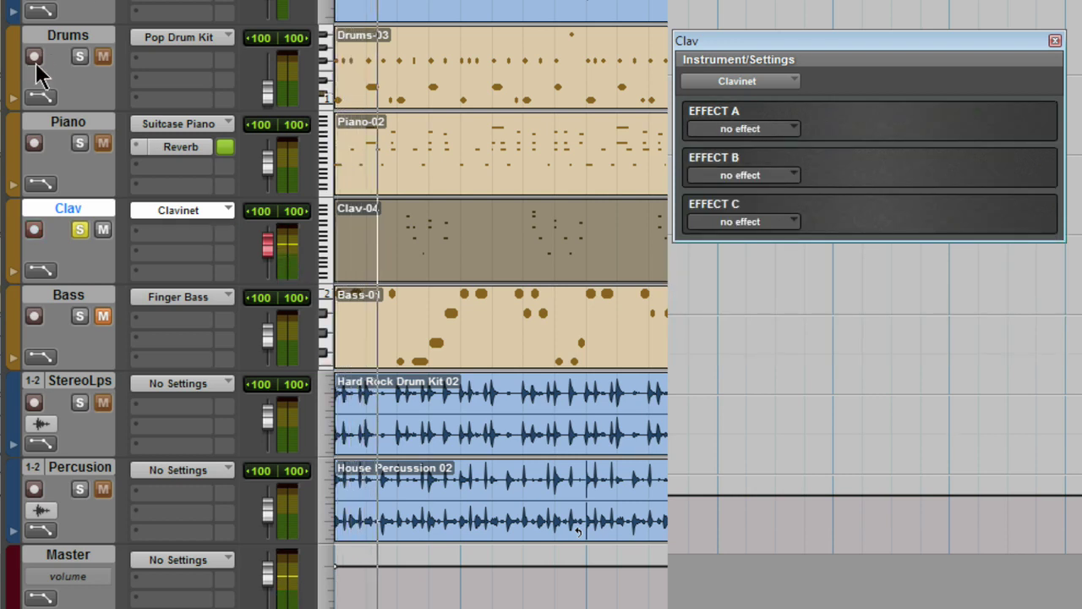
Add Dynamic Delay to the Clav's empty insert with delay 4T, feedback 64% and mix 61%
{"action": "left_click", "coordinate": [191, 235]}
{"action": "mouse_move", "coordinate": [194, 268]}
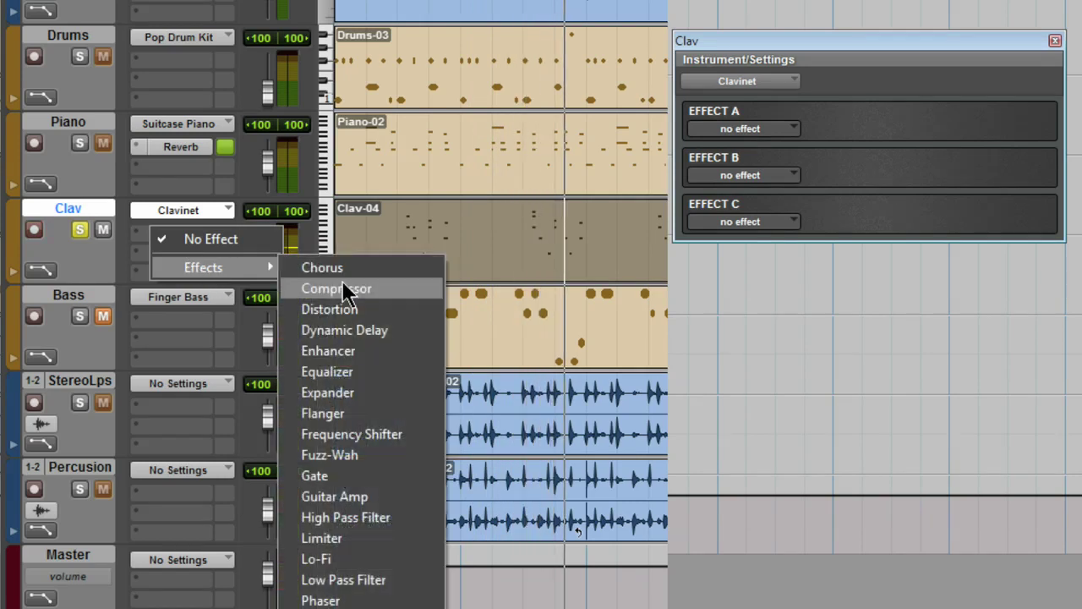
{"action": "left_click", "coordinate": [333, 330]}
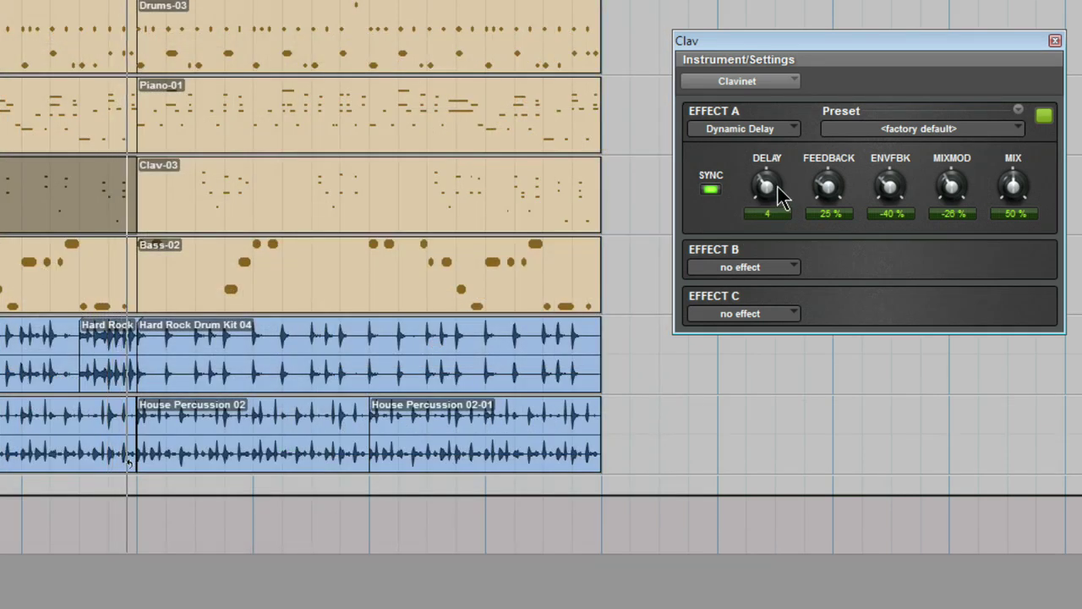
{"action": "left_click_drag", "start_coordinate": [777, 188], "coordinate": [828, 188]}
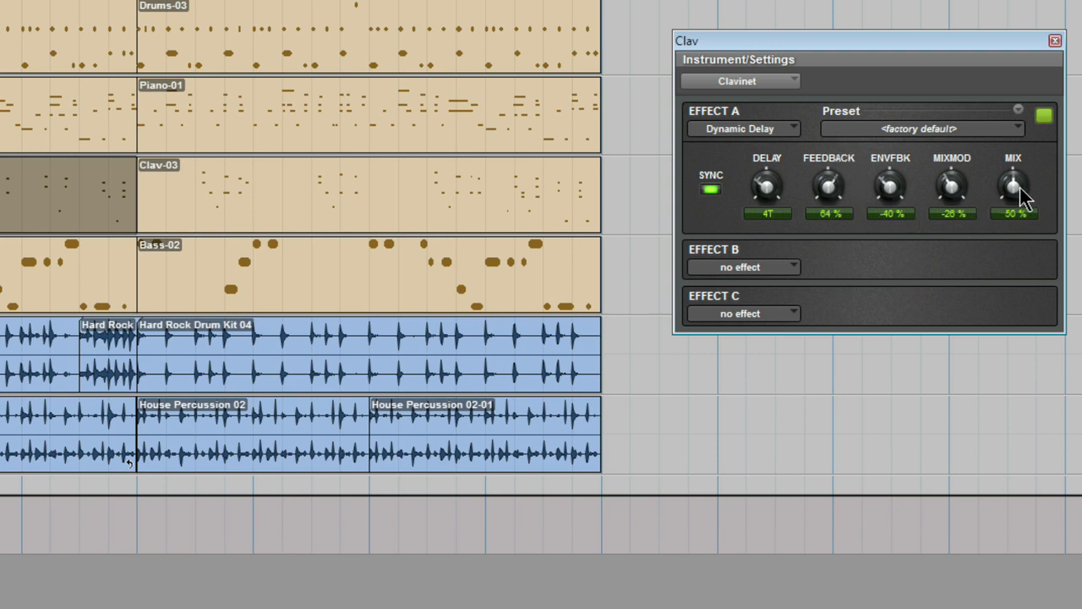
{"action": "left_click_drag", "start_coordinate": [1007, 230], "coordinate": [1007, 265]}
Audition the Chaos After Loud and Chaos While Loud delay presets
{"action": "left_click", "coordinate": [967, 128]}
{"action": "mouse_move", "coordinate": [848, 133]}
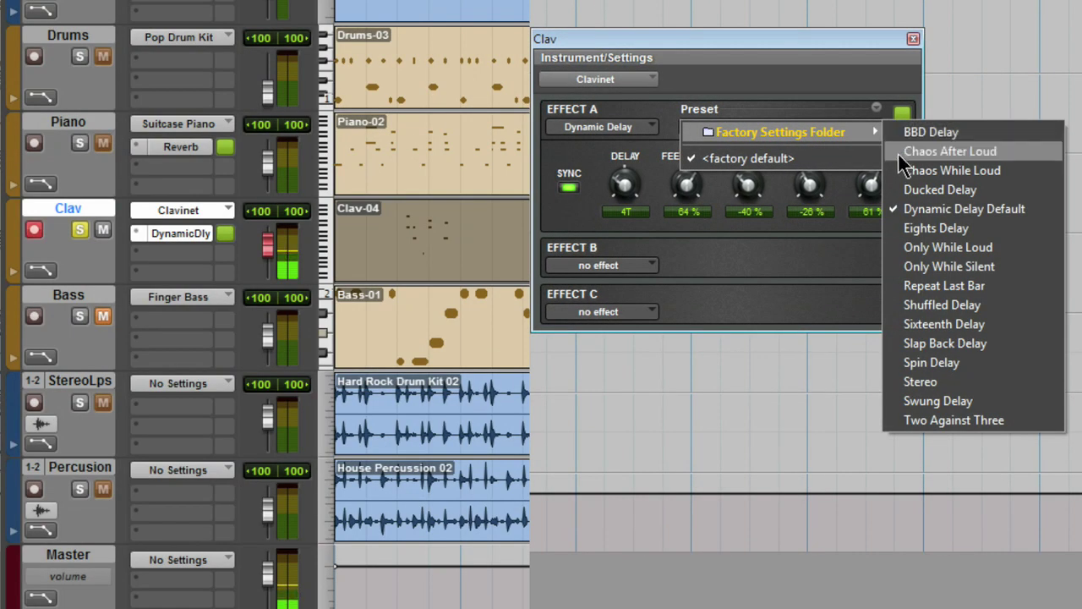
{"action": "left_click", "coordinate": [898, 152]}
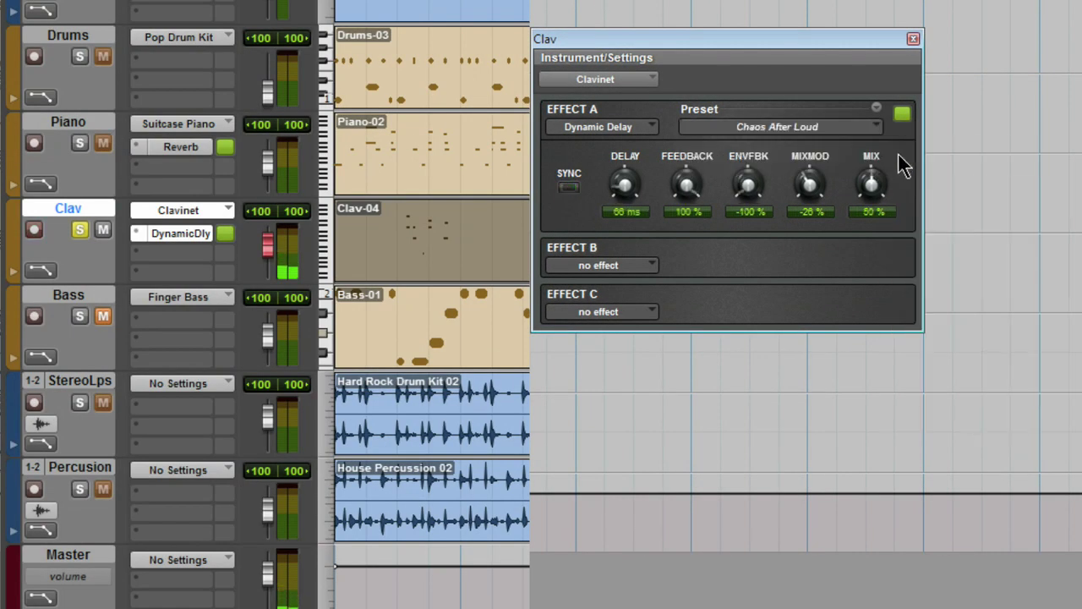
{"action": "left_click", "coordinate": [850, 127]}
{"action": "mouse_move", "coordinate": [855, 129]}
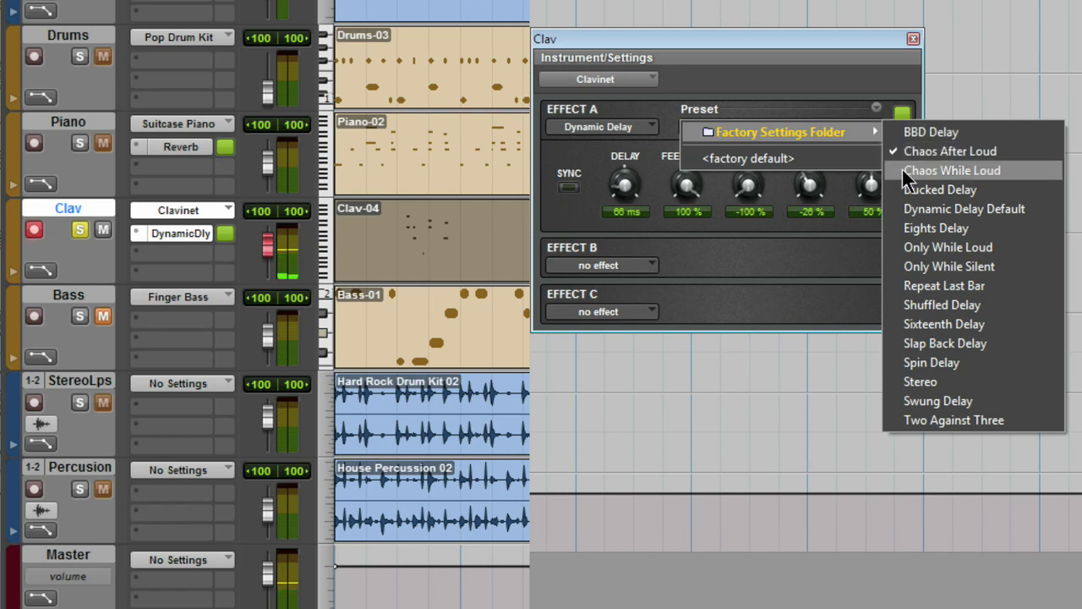
{"action": "left_click", "coordinate": [902, 169]}
Try Shuffled Delay, then settle on the Spin Delay preset and adjust its feedback
{"action": "left_click", "coordinate": [841, 127]}
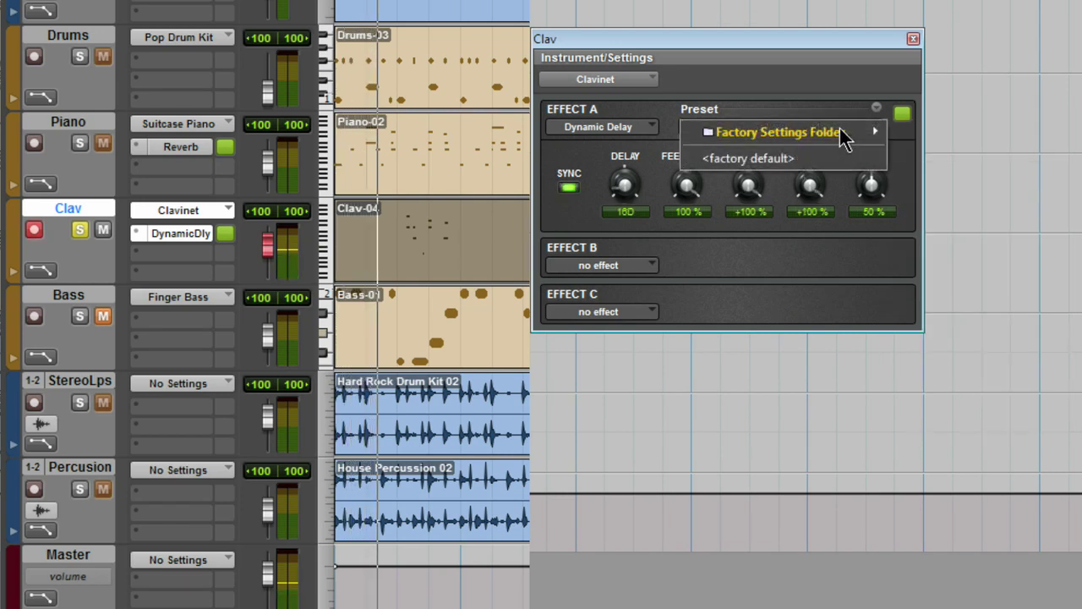
{"action": "mouse_move", "coordinate": [877, 133]}
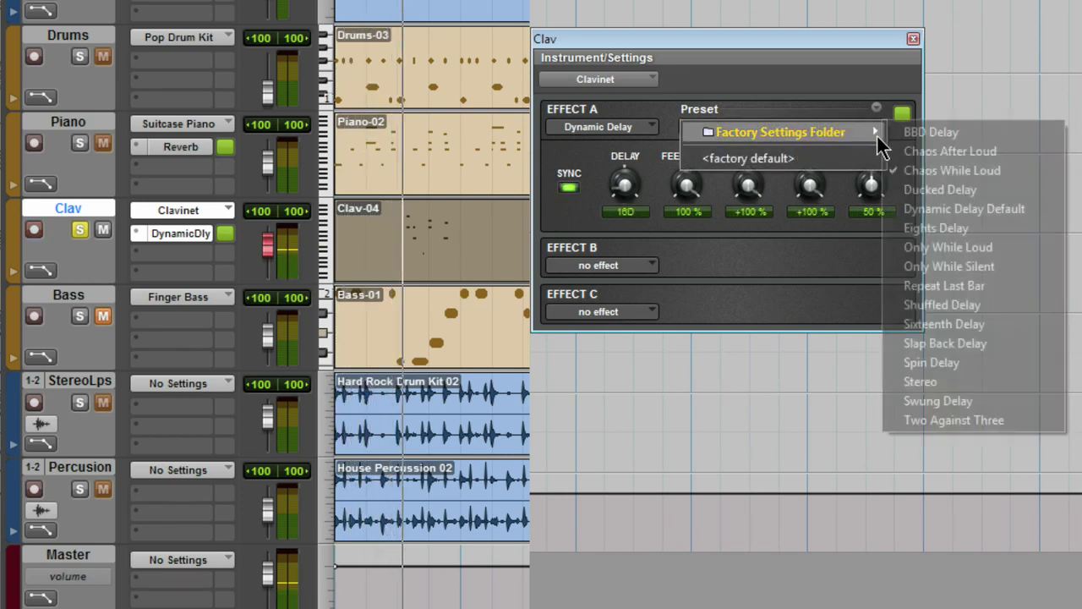
{"action": "left_click", "coordinate": [896, 303]}
{"action": "left_click", "coordinate": [824, 131]}
{"action": "mouse_move", "coordinate": [870, 132]}
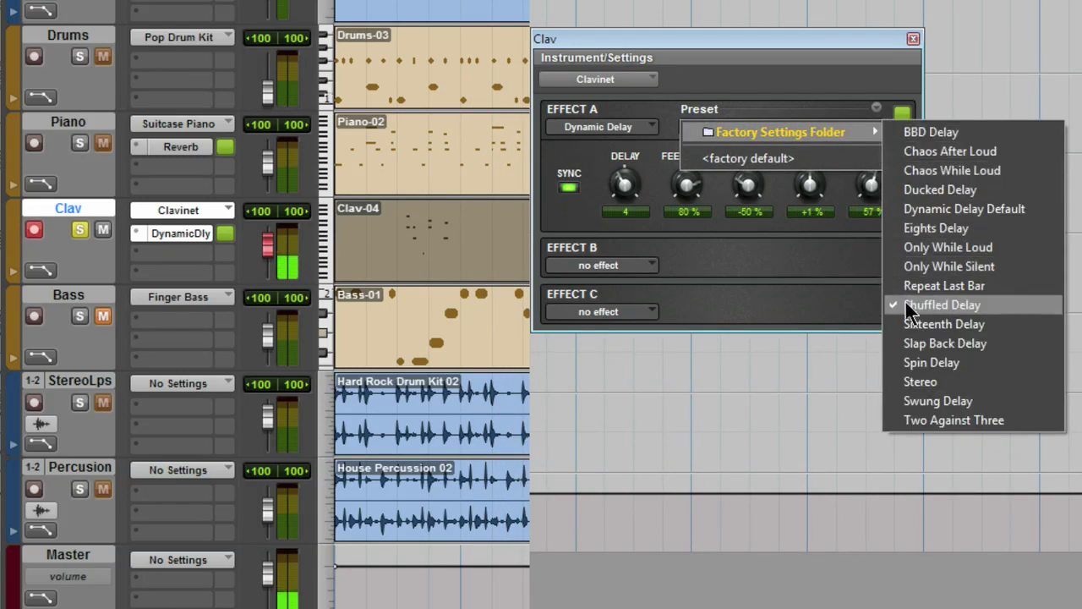
{"action": "left_click", "coordinate": [902, 362]}
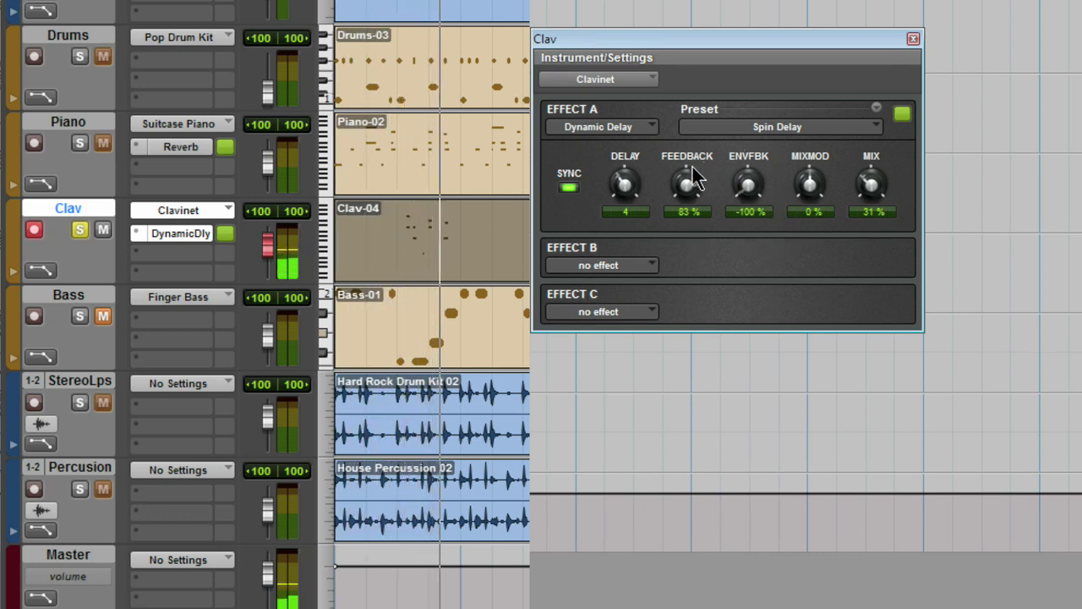
{"action": "left_click_drag", "start_coordinate": [686, 182], "coordinate": [683, 213]}
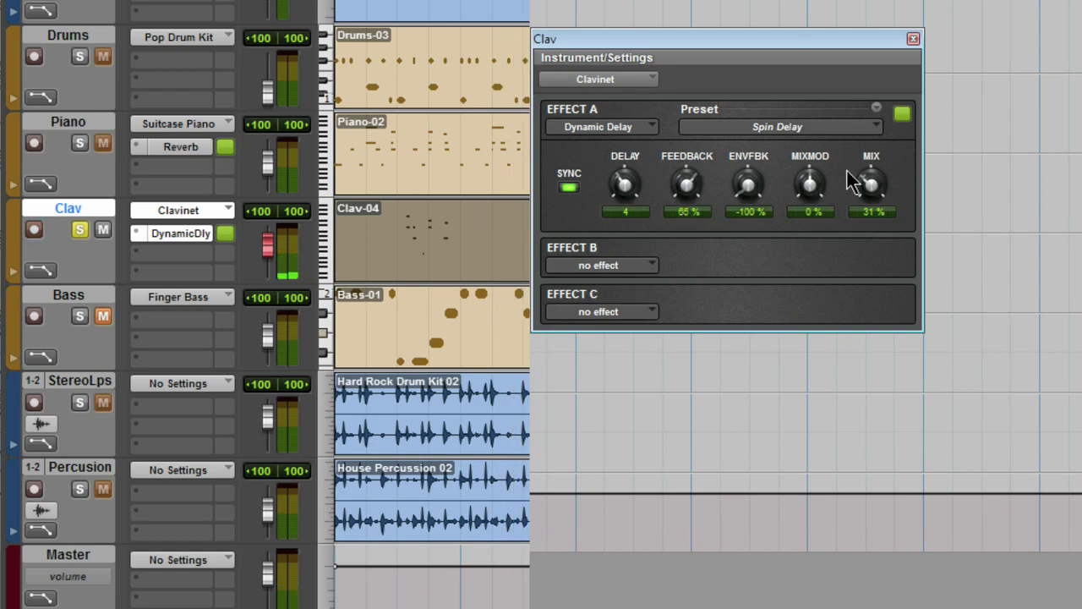
Save the modified Clav delay settings as a new preset named 'Phil Echo'
{"action": "left_click", "coordinate": [876, 108]}
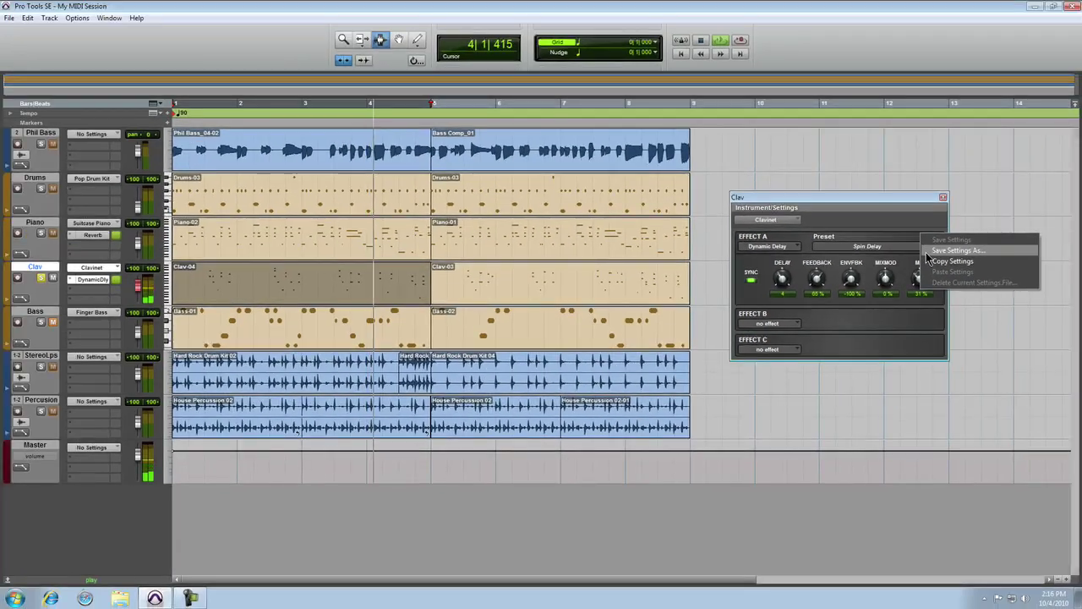
{"action": "left_click", "coordinate": [927, 252]}
{"action": "type", "text": "Phil Echo"}
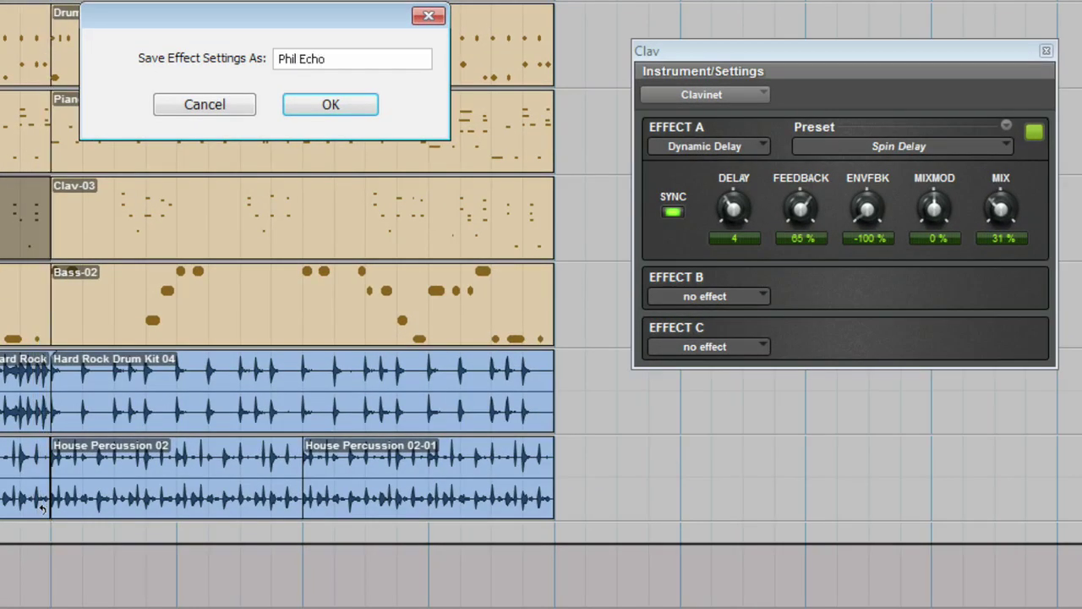
{"action": "key", "text": "Return"}
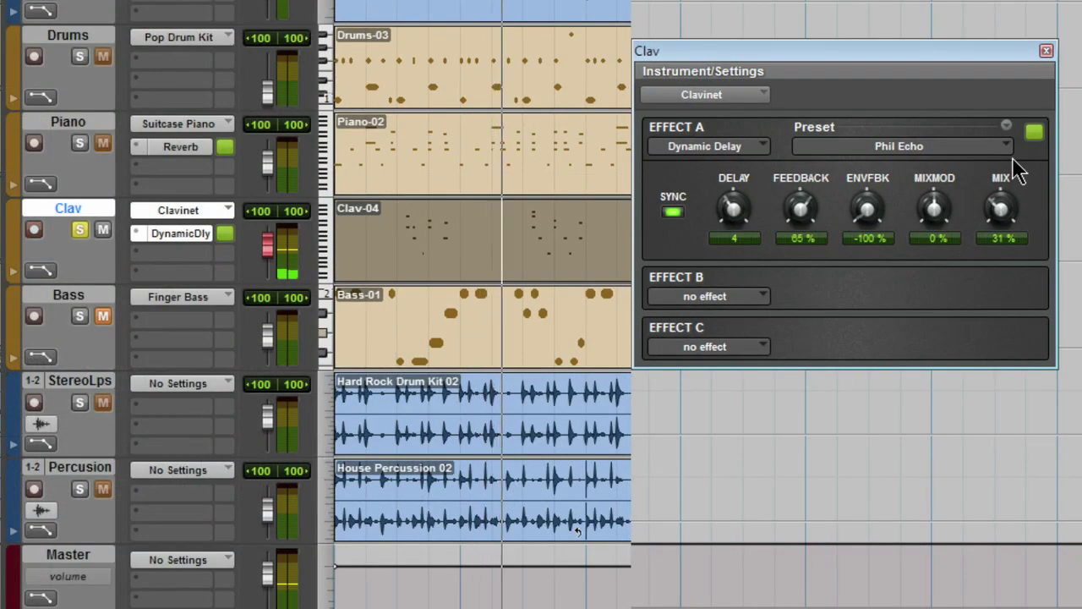
Swap Effect A for Phaser, raising its feedback and setting depth to 67%
{"action": "left_click", "coordinate": [723, 143]}
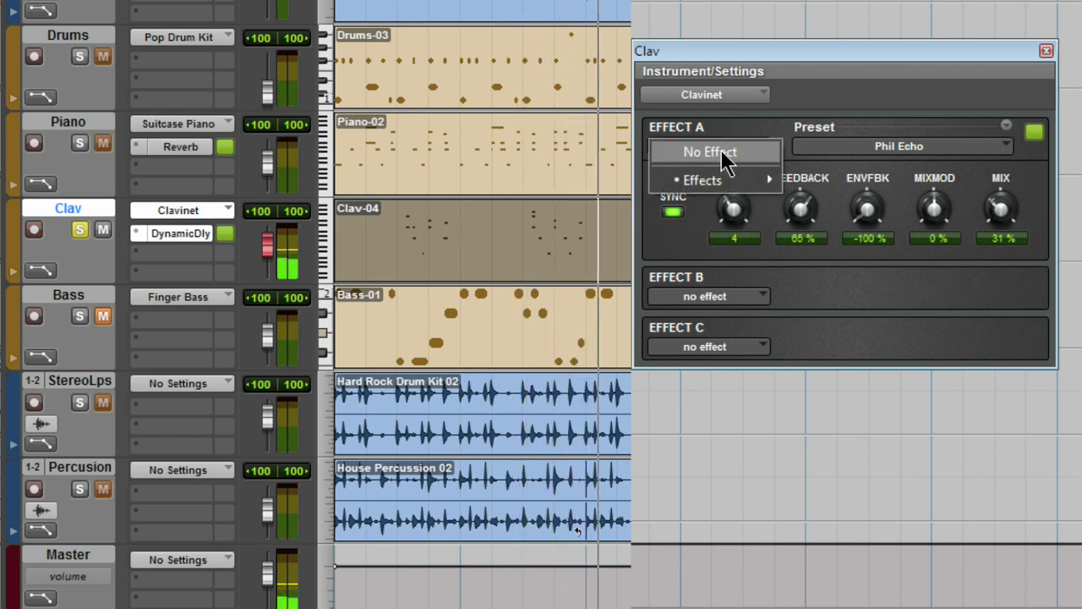
{"action": "mouse_move", "coordinate": [744, 180]}
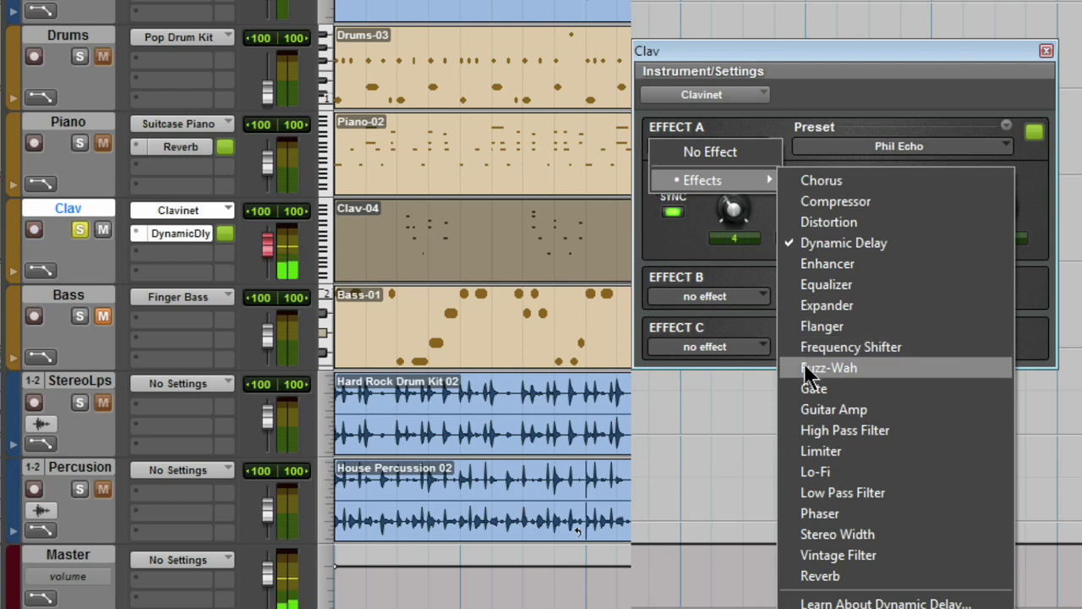
{"action": "left_click", "coordinate": [808, 506]}
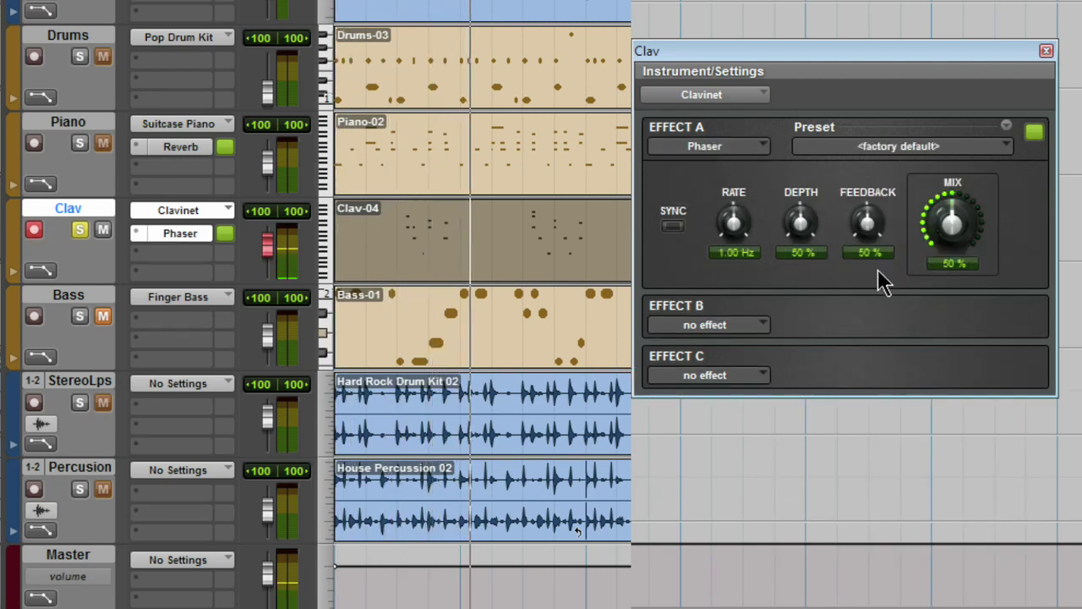
{"action": "left_click_drag", "start_coordinate": [868, 222], "coordinate": [884, 184]}
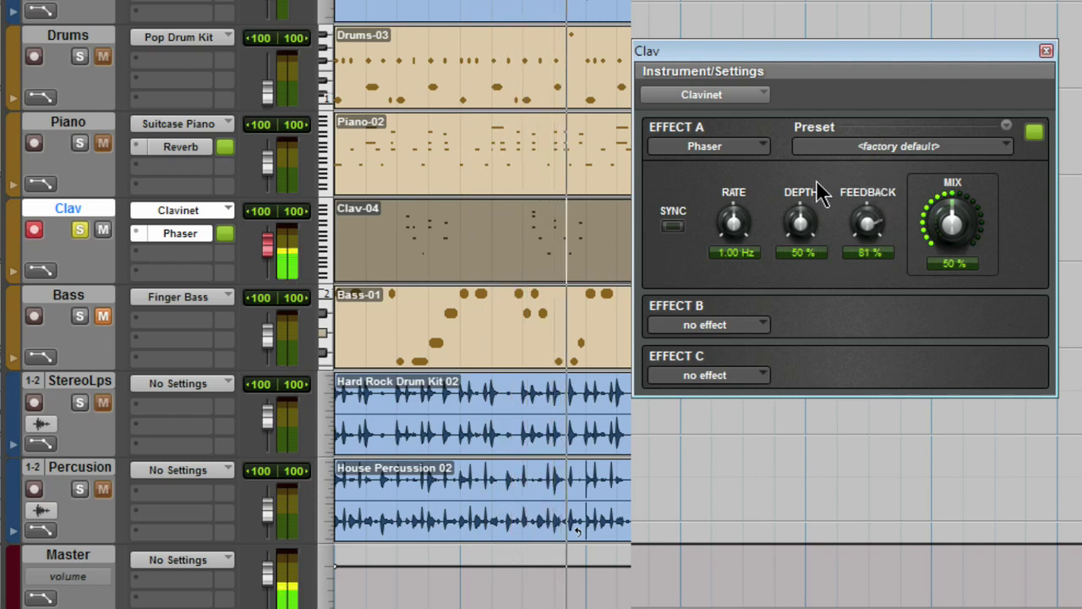
{"action": "left_click_drag", "start_coordinate": [797, 225], "coordinate": [809, 212]}
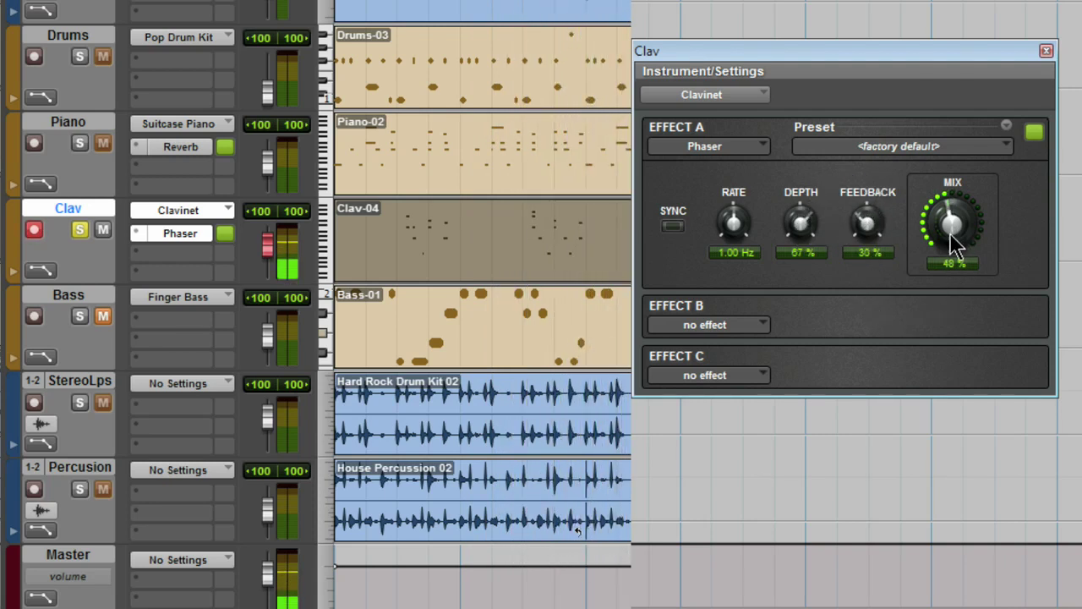
Load Dynamic Delay into Effect B with the Phil Echo preset
{"action": "left_click", "coordinate": [741, 328]}
{"action": "mouse_move", "coordinate": [735, 356]}
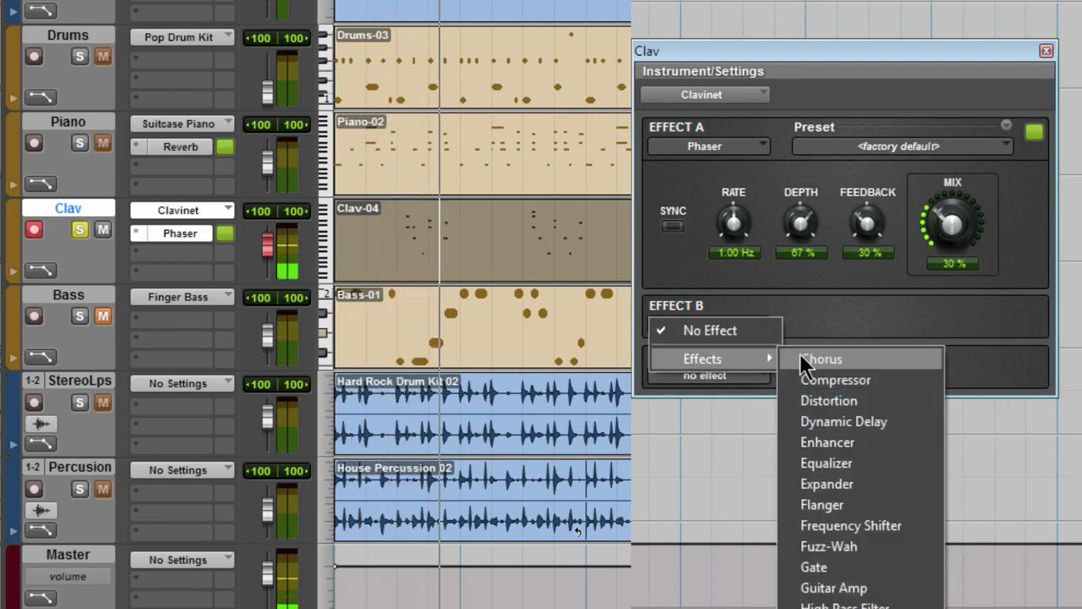
{"action": "left_click", "coordinate": [807, 421]}
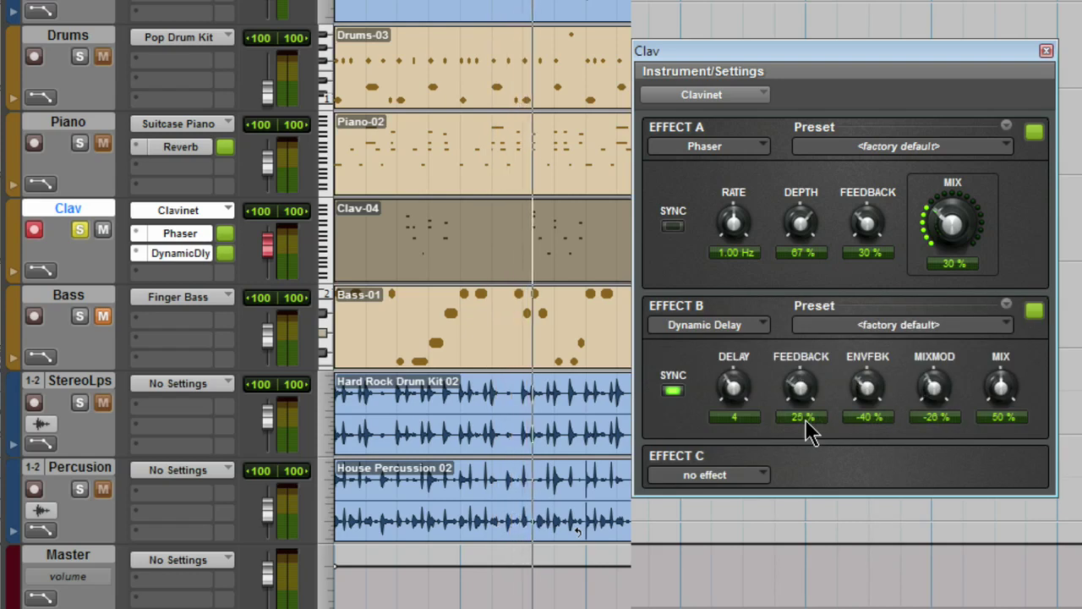
{"action": "left_click", "coordinate": [913, 328]}
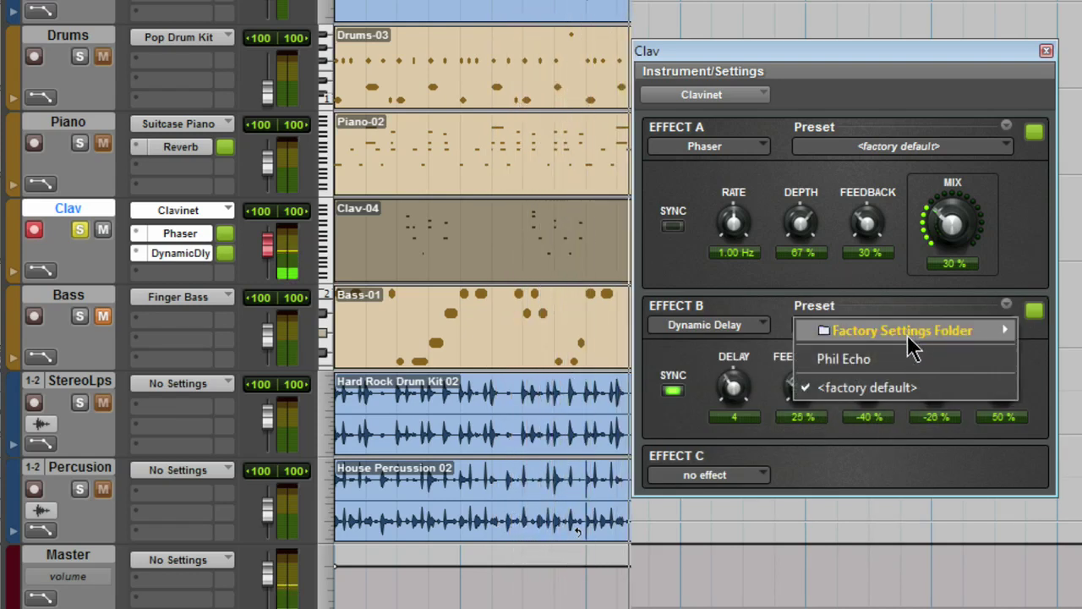
{"action": "left_click", "coordinate": [913, 360]}
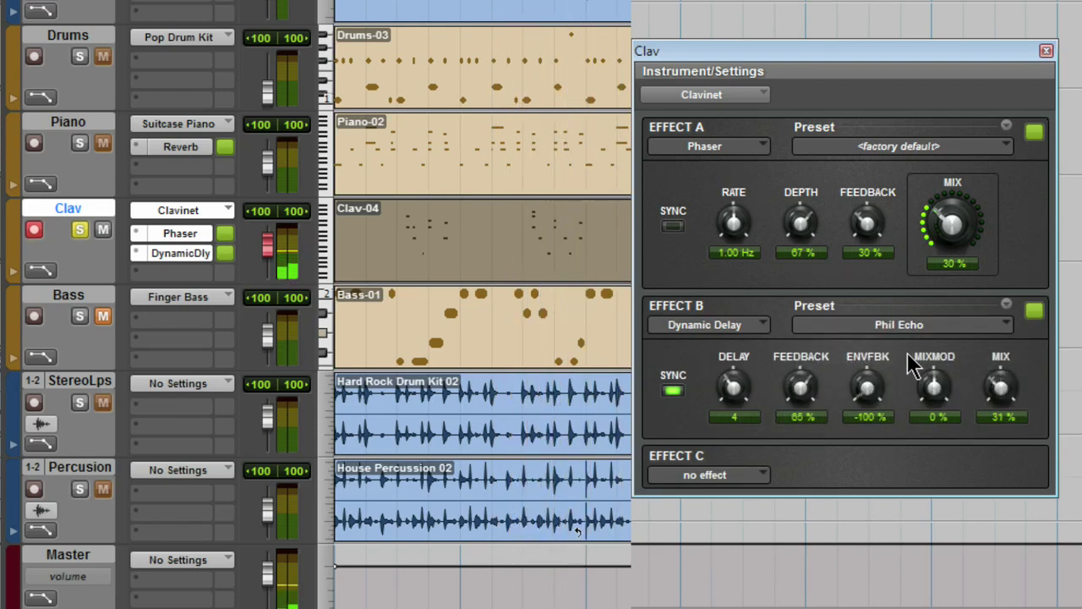
Load Reverb into Effect C with the Large Hall preset, lowered to -18.8 dB
{"action": "left_click", "coordinate": [701, 475]}
{"action": "mouse_move", "coordinate": [705, 509]}
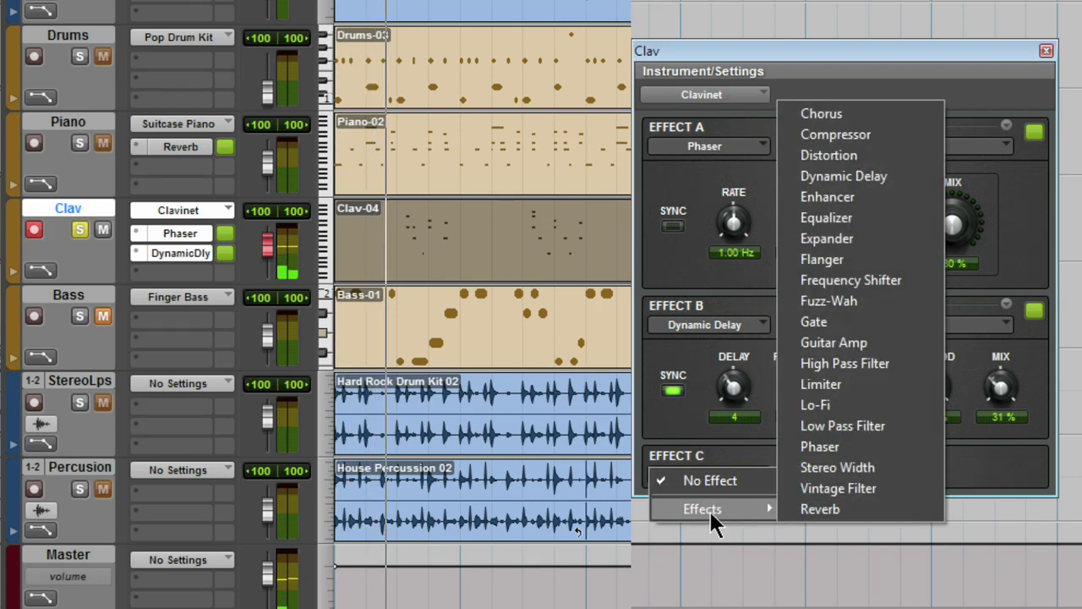
{"action": "left_click", "coordinate": [803, 510]}
{"action": "left_click", "coordinate": [869, 476]}
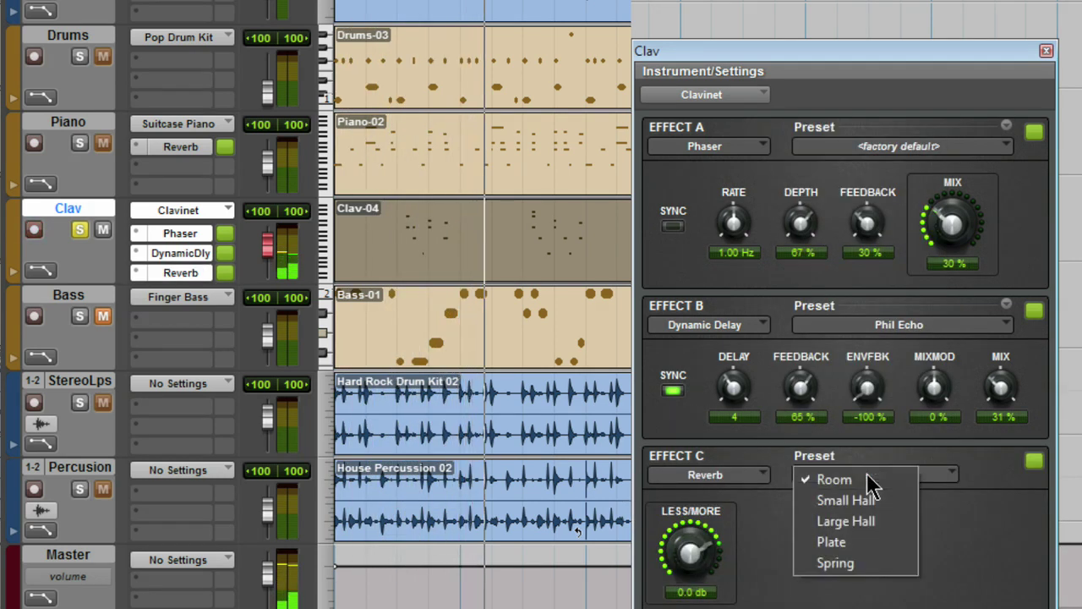
{"action": "left_click", "coordinate": [880, 520]}
{"action": "left_click_drag", "start_coordinate": [691, 551], "coordinate": [684, 586]}
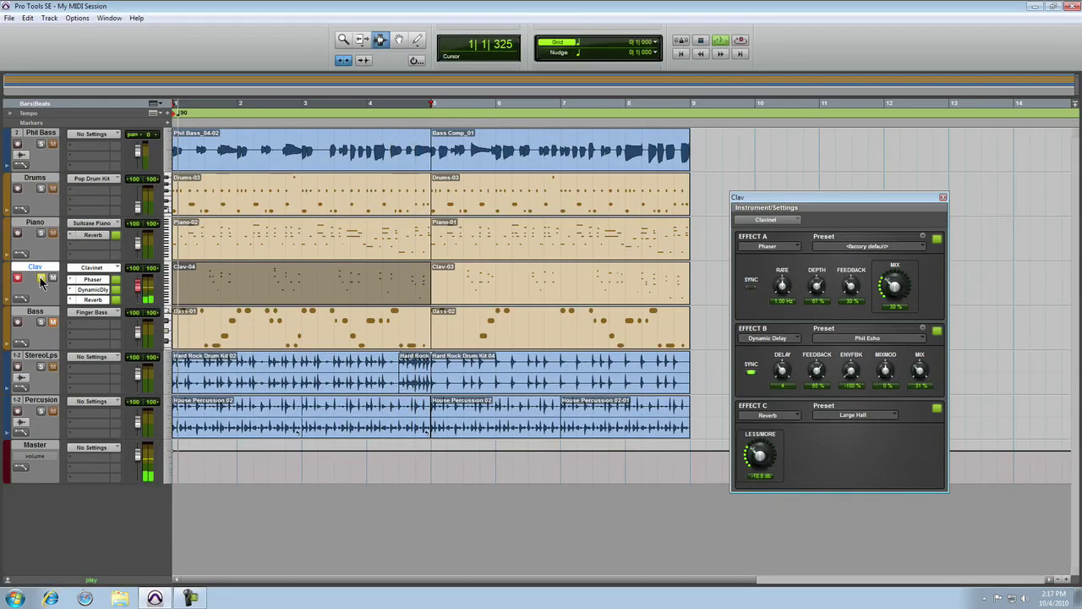
Unsolo the Clav track and close its effects window
{"action": "left_click", "coordinate": [40, 278]}
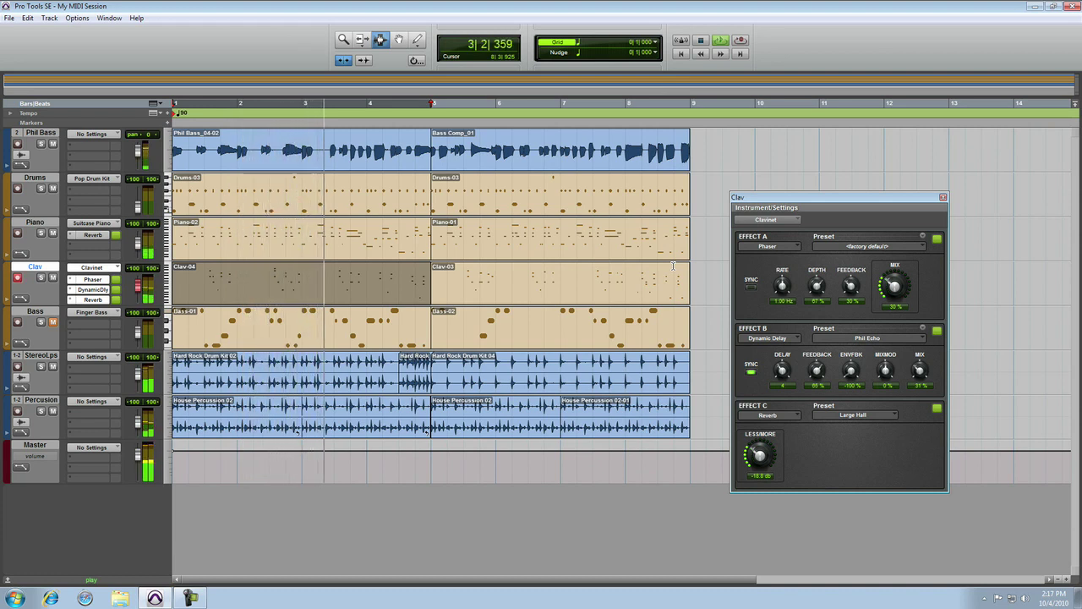
{"action": "left_click", "coordinate": [942, 199]}
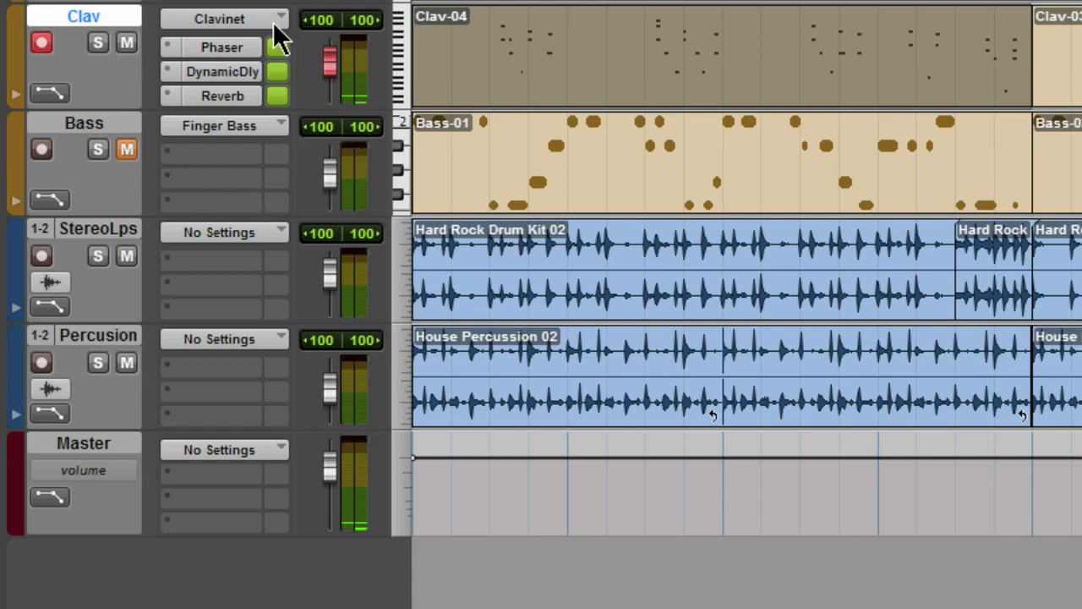
Save the Clav instrument with its Phaser, delay and reverb chain as 'Clavinet With FX'
{"action": "left_click", "coordinate": [282, 21]}
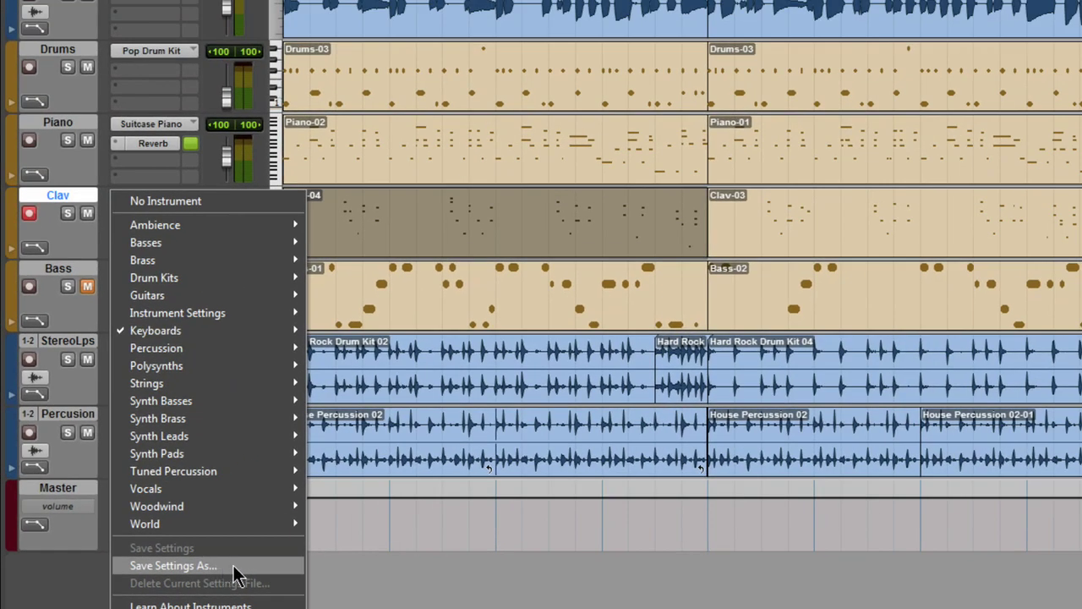
{"action": "left_click", "coordinate": [234, 566]}
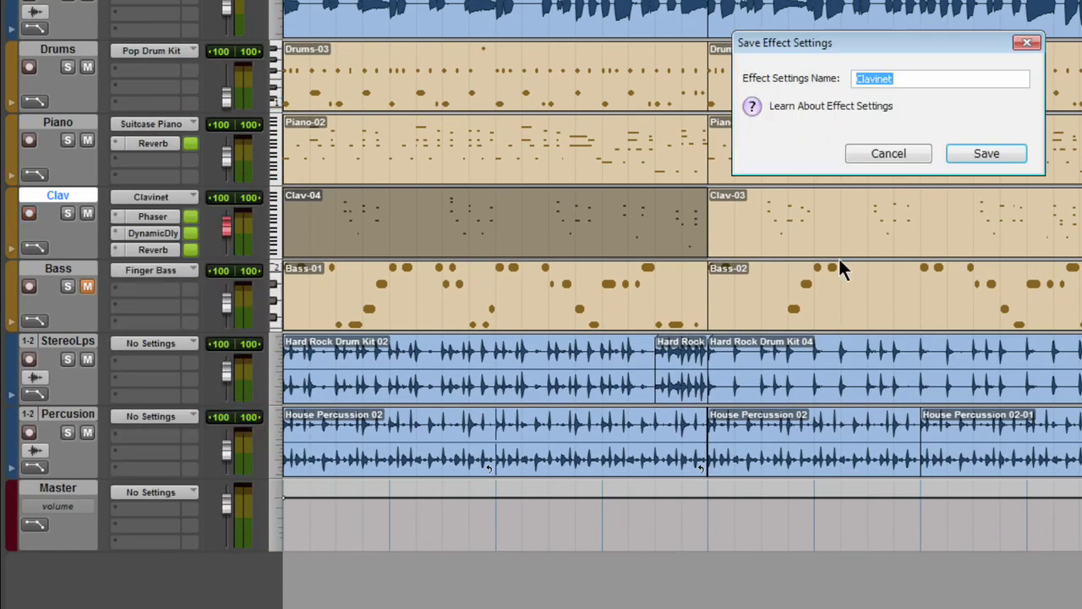
{"action": "key", "text": "End"}
{"action": "type", "text": "W"}
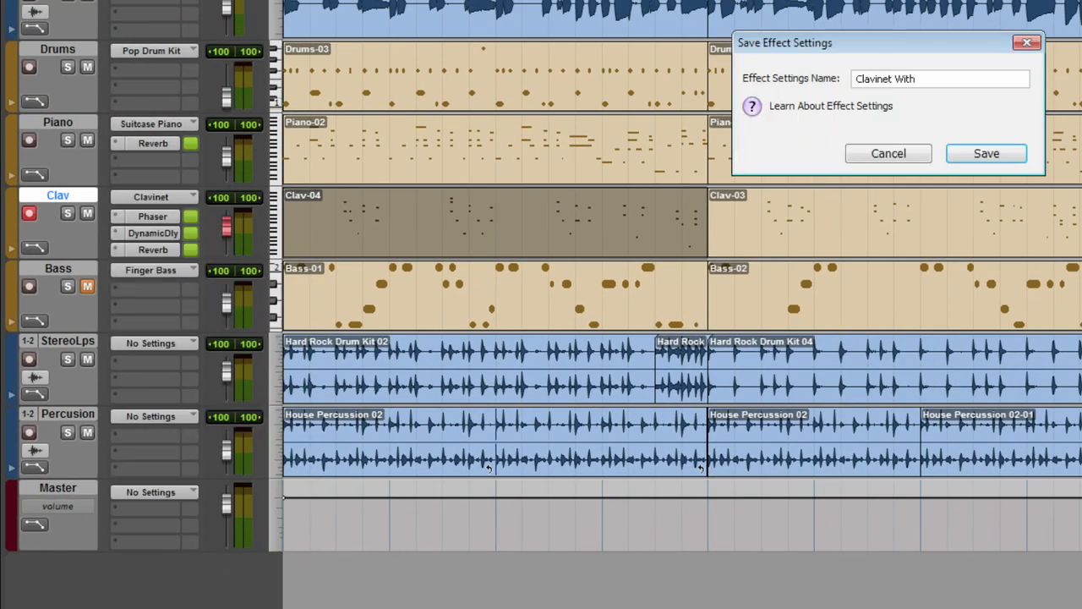
{"action": "left_click", "coordinate": [984, 156]}
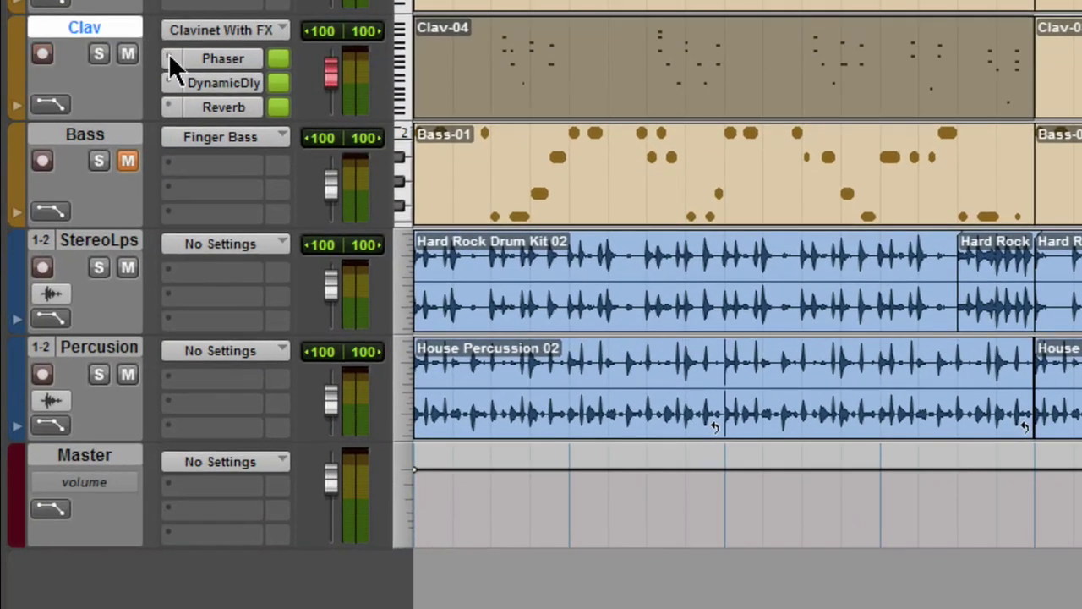
Set the Clav instrument to No Instrument, then play briefly to hear it silent
{"action": "left_click", "coordinate": [231, 33]}
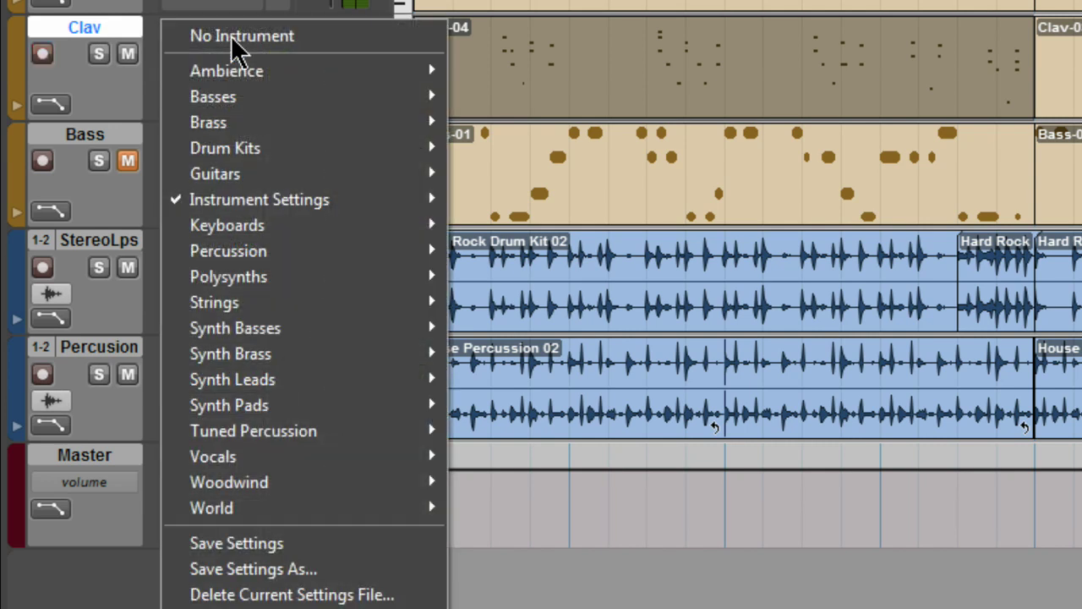
{"action": "mouse_move", "coordinate": [231, 203]}
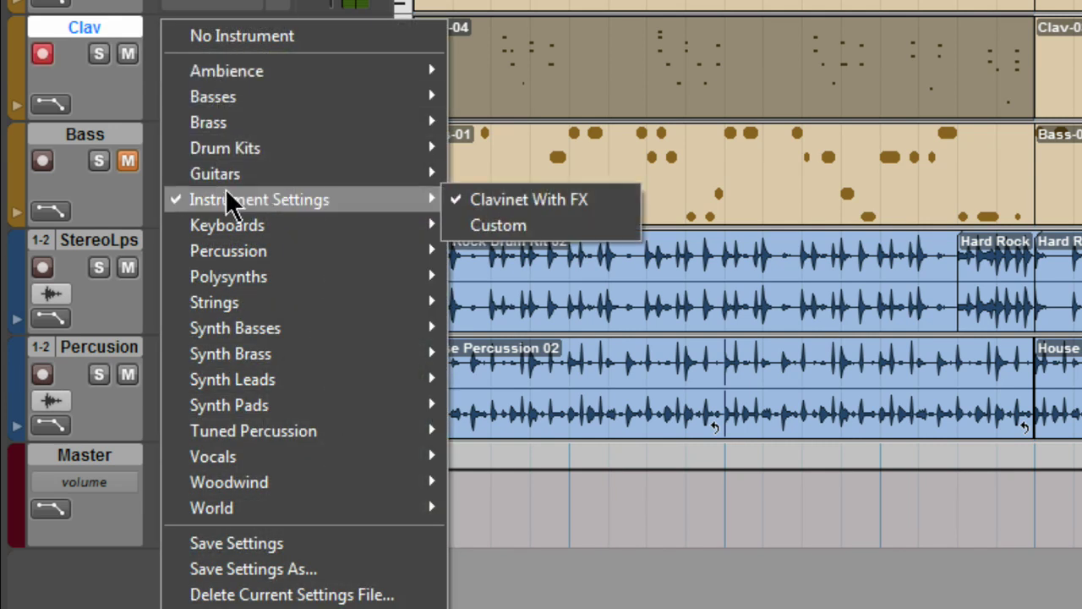
{"action": "left_click", "coordinate": [243, 38]}
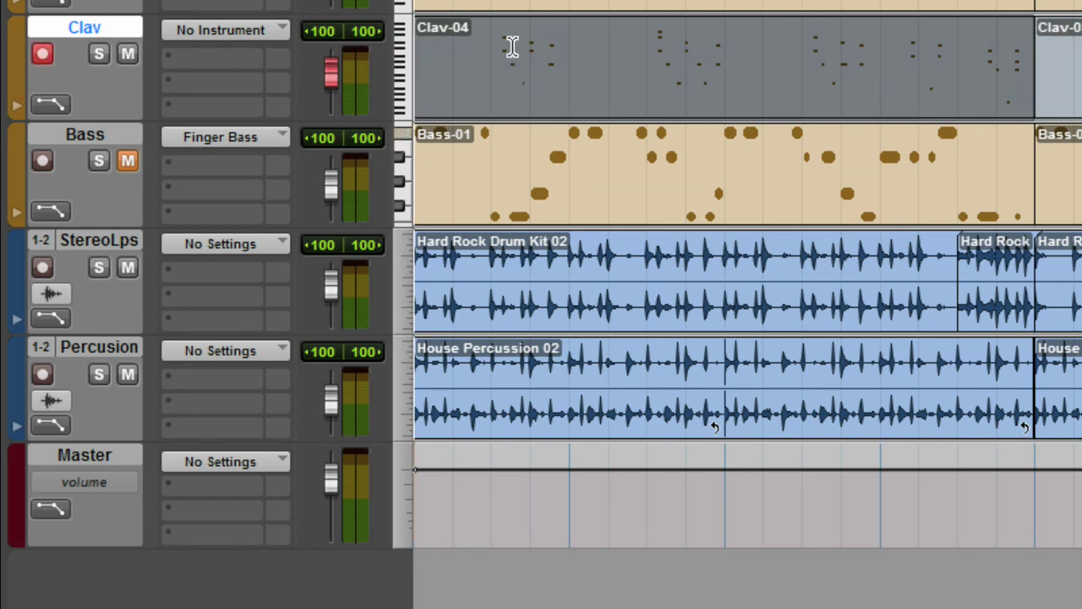
{"action": "key", "text": "space"}
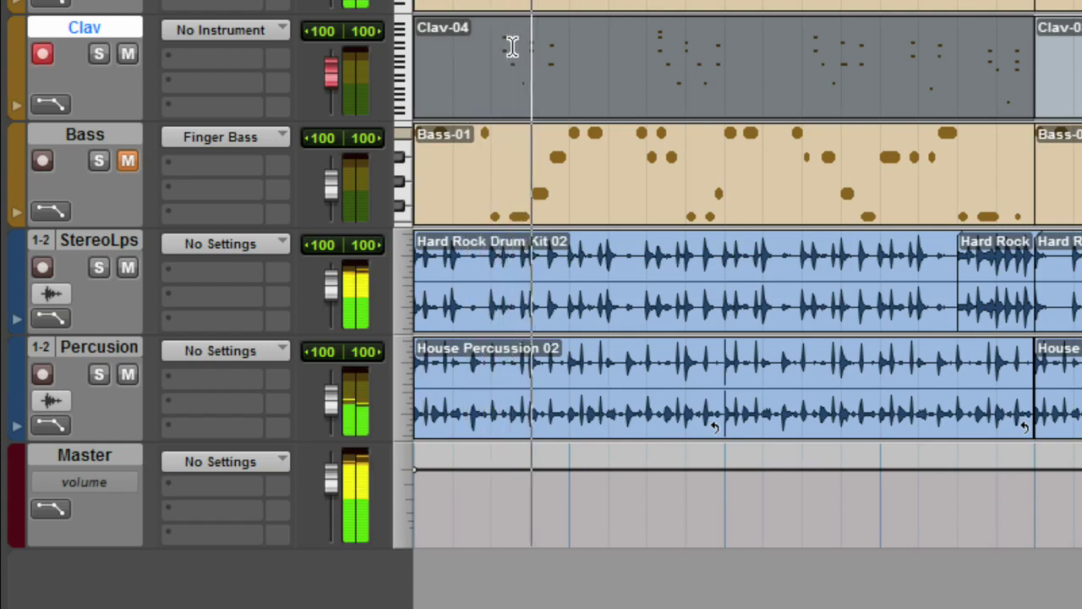
{"action": "key", "text": "space"}
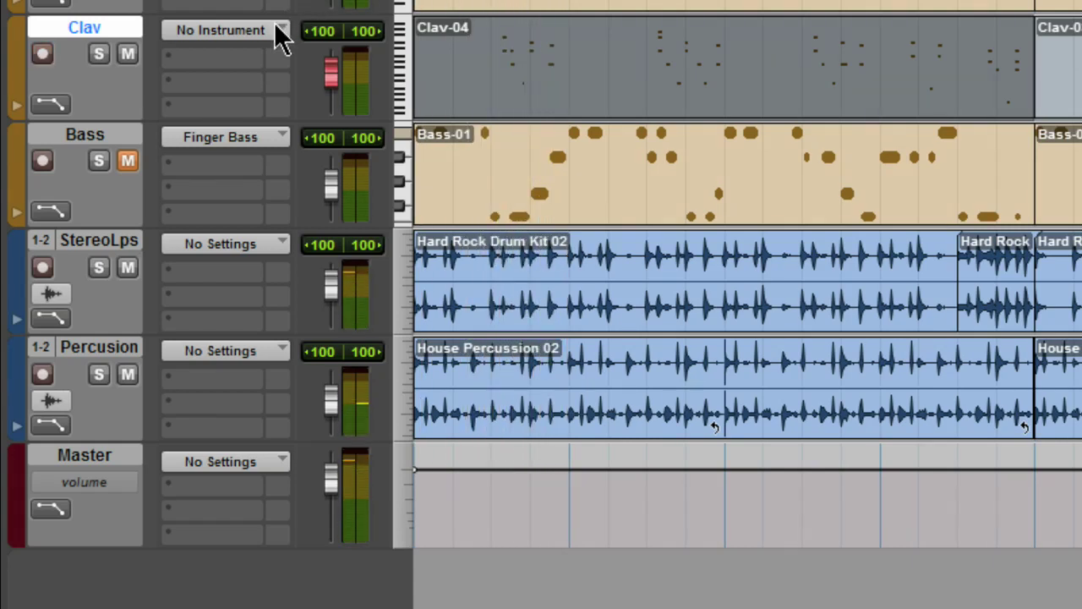
Recall the 'Clavinet With FX' instrument setting on Clav and view its Phaser, Phil Echo and Large Hall Reverb
{"action": "left_click", "coordinate": [276, 29]}
{"action": "mouse_move", "coordinate": [416, 199]}
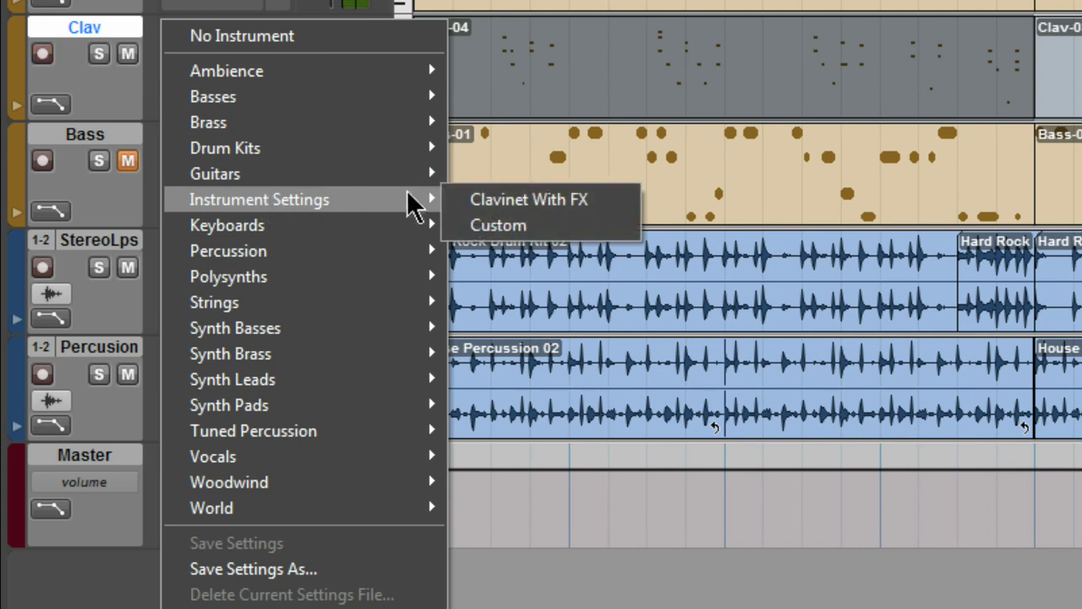
{"action": "left_click", "coordinate": [459, 201]}
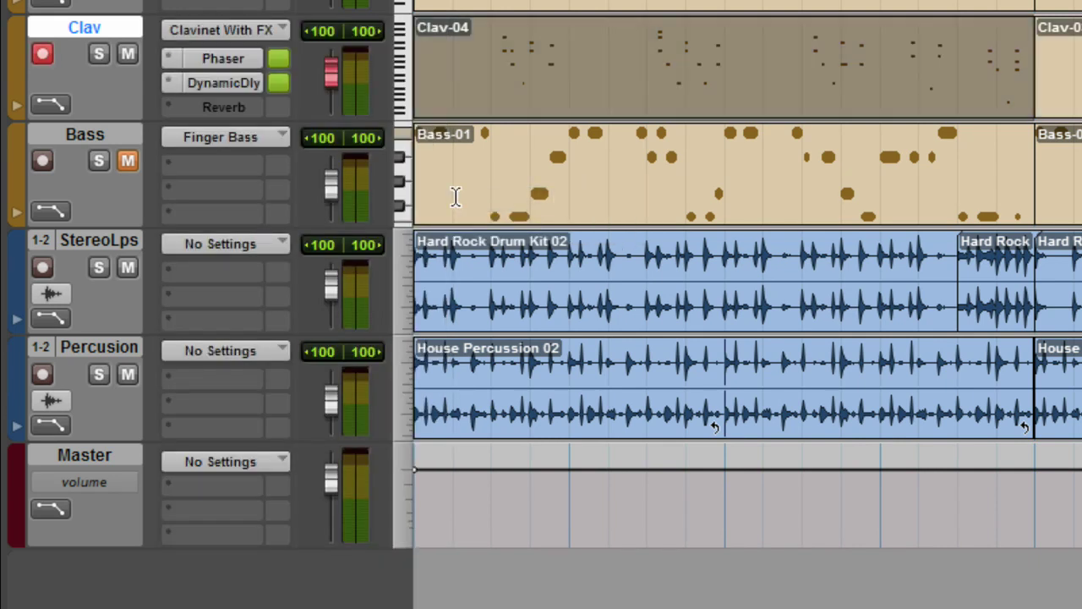
{"action": "left_click", "coordinate": [190, 57]}
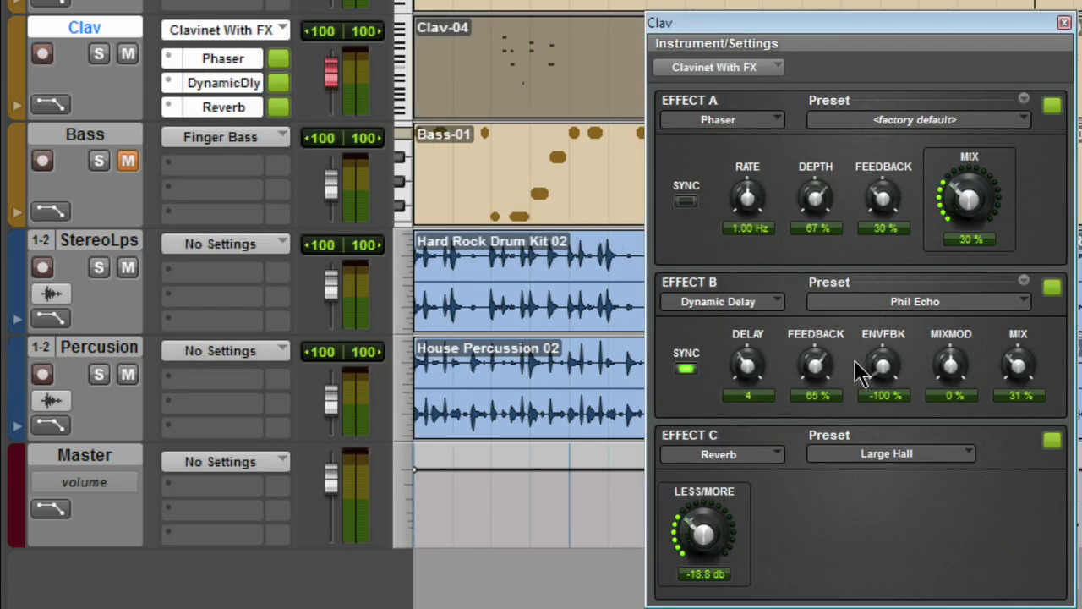